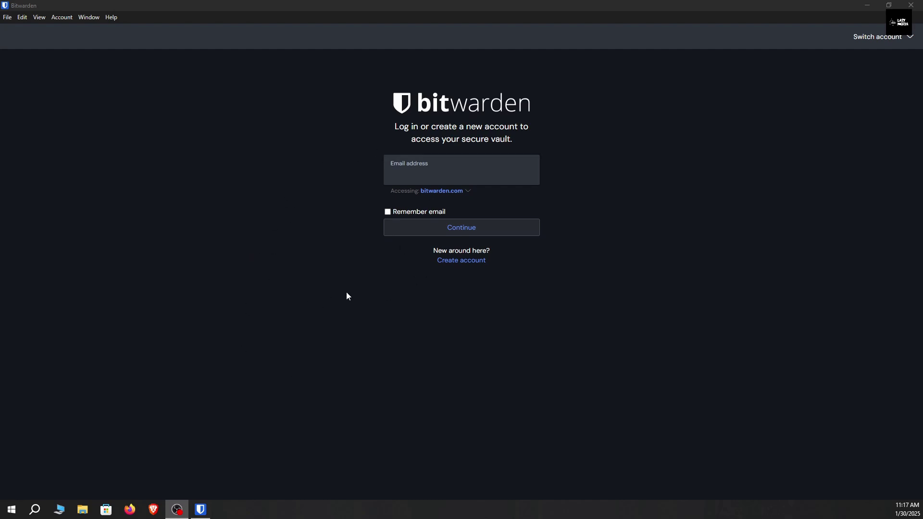
Switch to Brave, load bitwarden.com and go to its Downloads page.
{"action": "left_click_drag", "start_coordinate": [350, 4], "coordinate": [431, 99]}
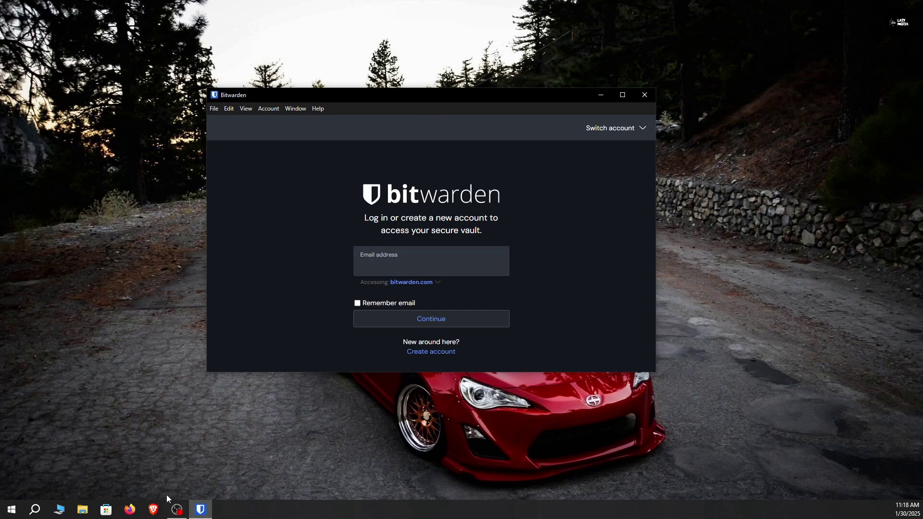
{"action": "left_click", "coordinate": [154, 510]}
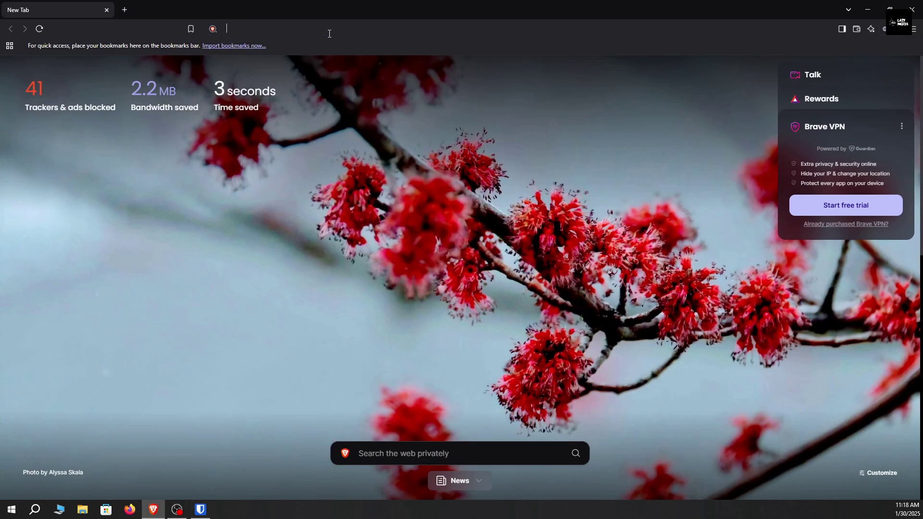
{"action": "left_click", "coordinate": [329, 33]}
{"action": "type", "text": "bit"}
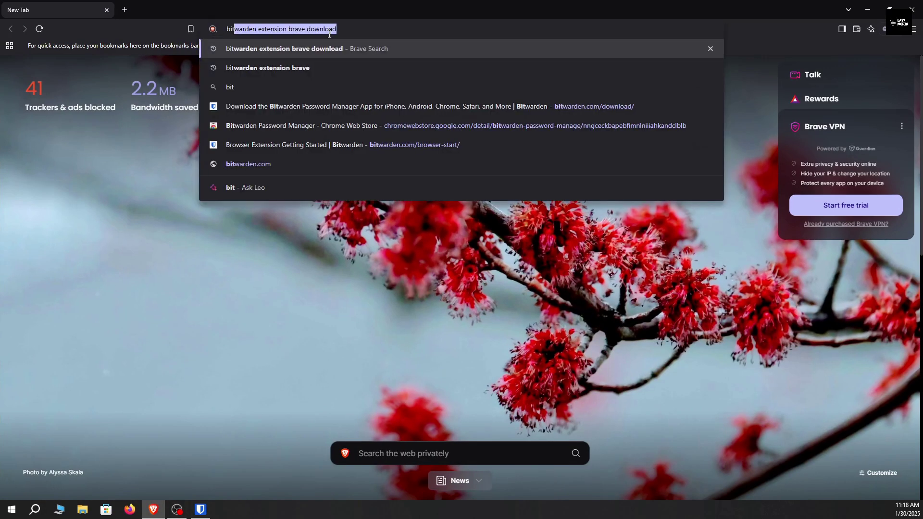
{"action": "type", "text": "warden.com"}
{"action": "key", "text": "Return"}
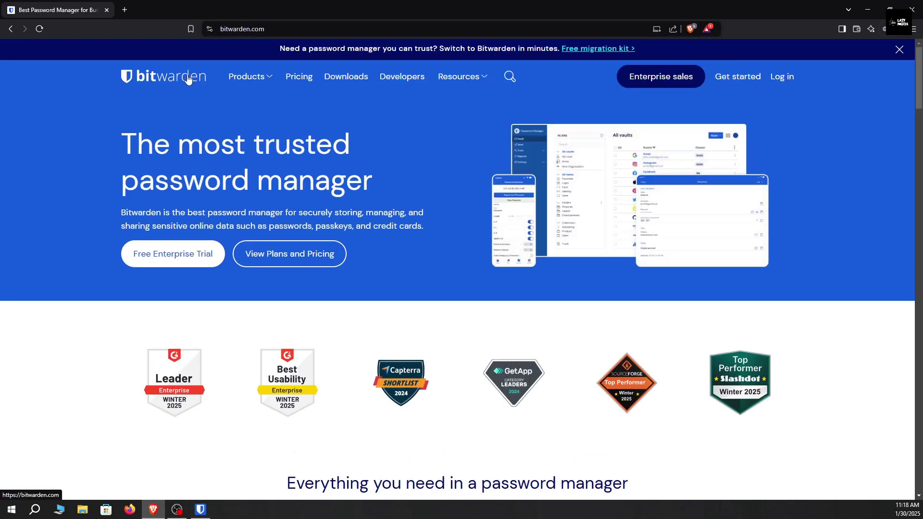
{"action": "left_click", "coordinate": [349, 83]}
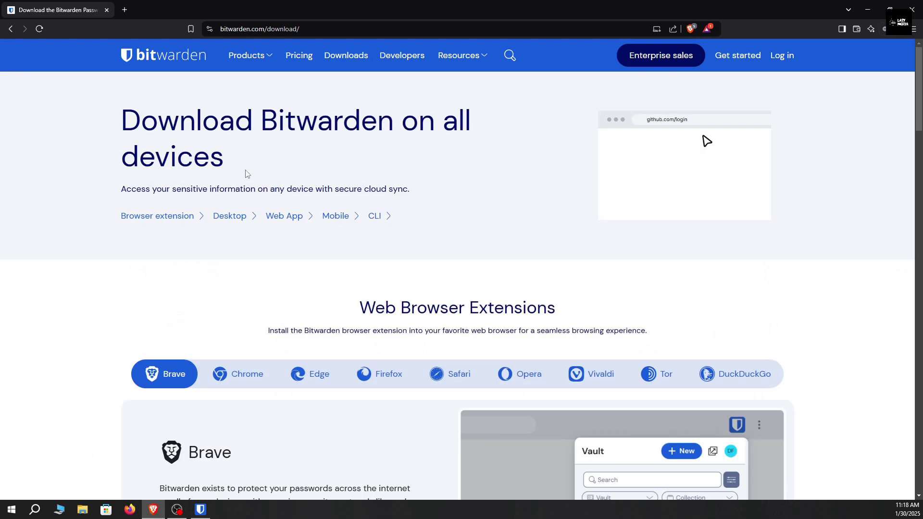
Try to download the Windows standard installer, Bitwarden-Installer.exe, from the Desktop Applications section and cancel the save.
{"action": "scroll", "coordinate": [247, 174], "scroll_direction": "down", "scroll_amount": 3}
{"action": "scroll", "coordinate": [351, 165], "scroll_direction": "down", "scroll_amount": 8}
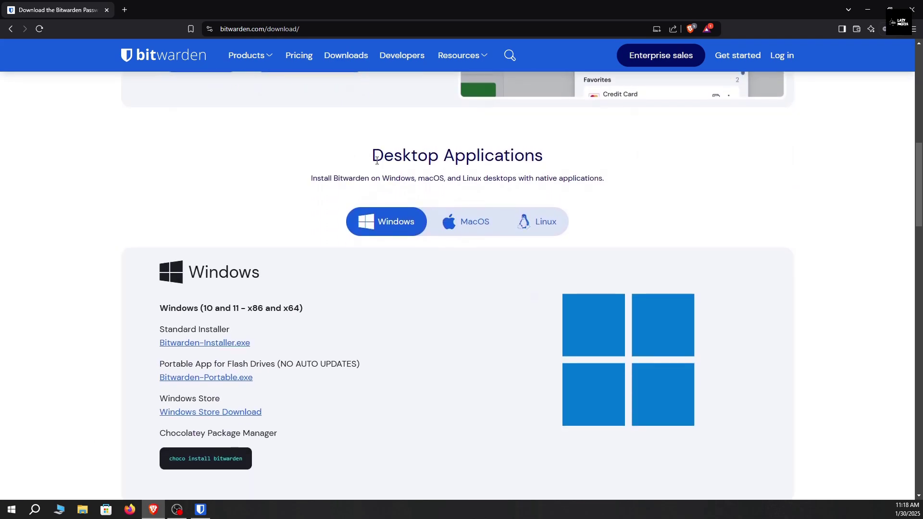
{"action": "left_click_drag", "start_coordinate": [377, 161], "coordinate": [557, 159]}
{"action": "left_click", "coordinate": [557, 159]}
{"action": "scroll", "coordinate": [297, 191], "scroll_direction": "down", "scroll_amount": 1}
{"action": "scroll", "coordinate": [297, 191], "scroll_direction": "down", "scroll_amount": 2}
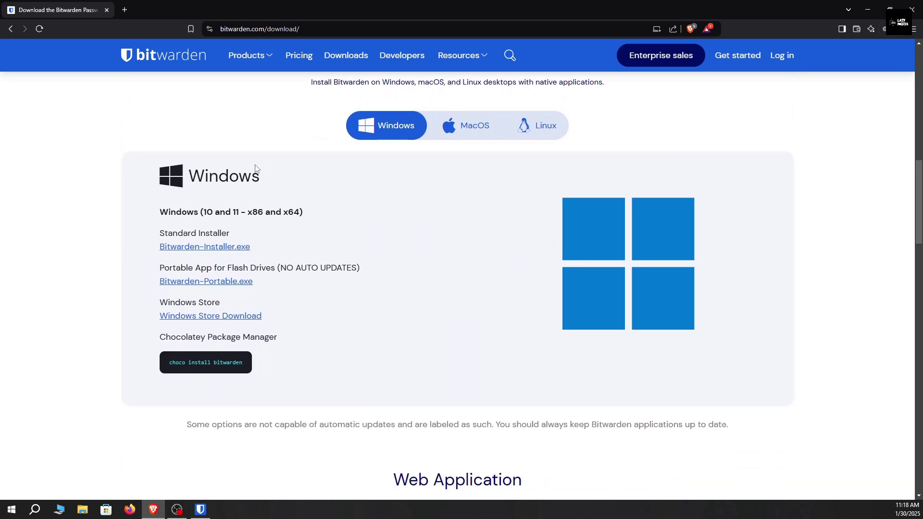
{"action": "left_click_drag", "start_coordinate": [163, 230], "coordinate": [260, 247]}
{"action": "left_click", "coordinate": [260, 247]}
{"action": "left_click", "coordinate": [214, 248]}
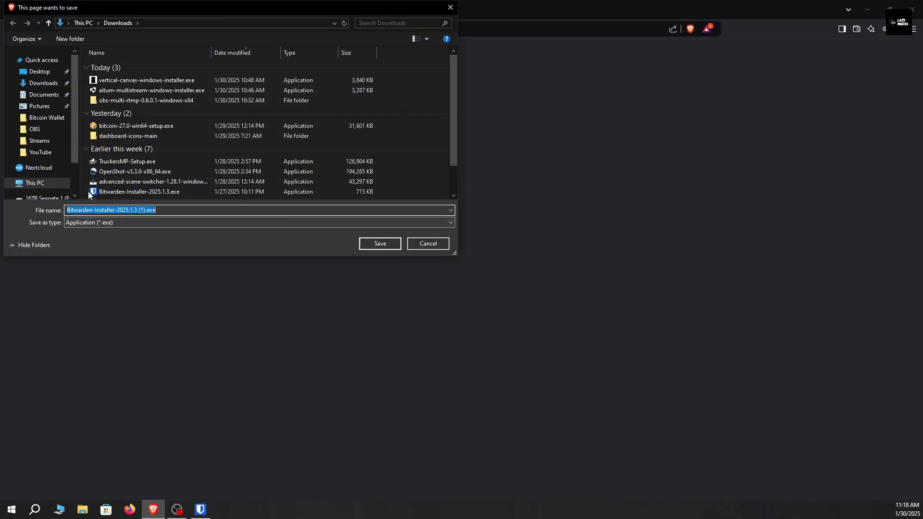
{"action": "left_click", "coordinate": [432, 243]}
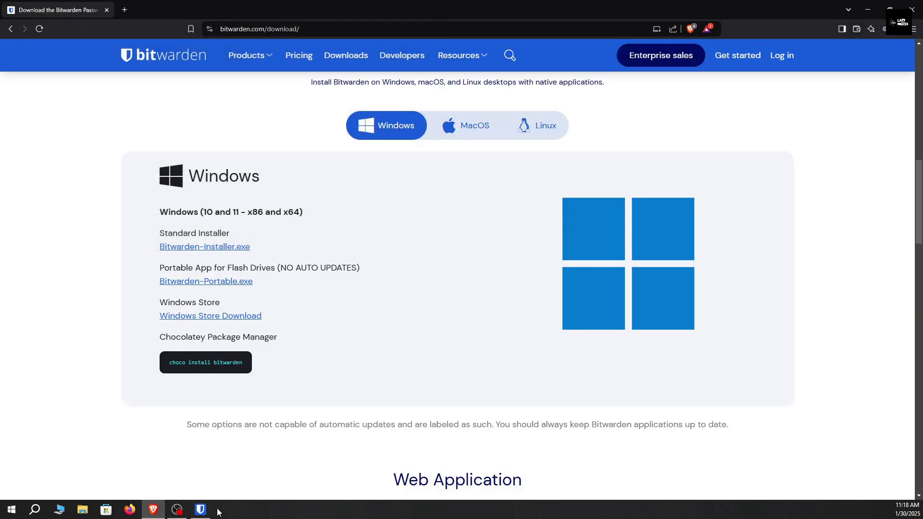
{"action": "mouse_move", "coordinate": [153, 512]}
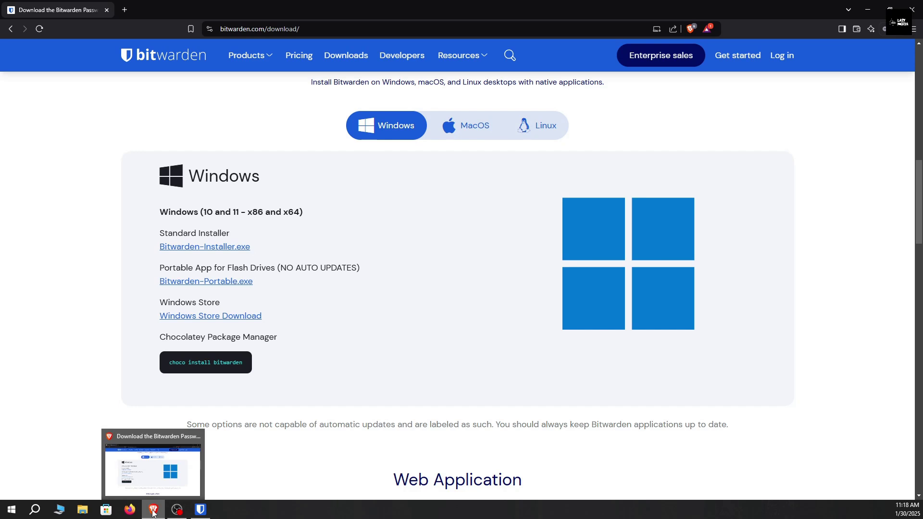
{"action": "left_click", "coordinate": [153, 464]}
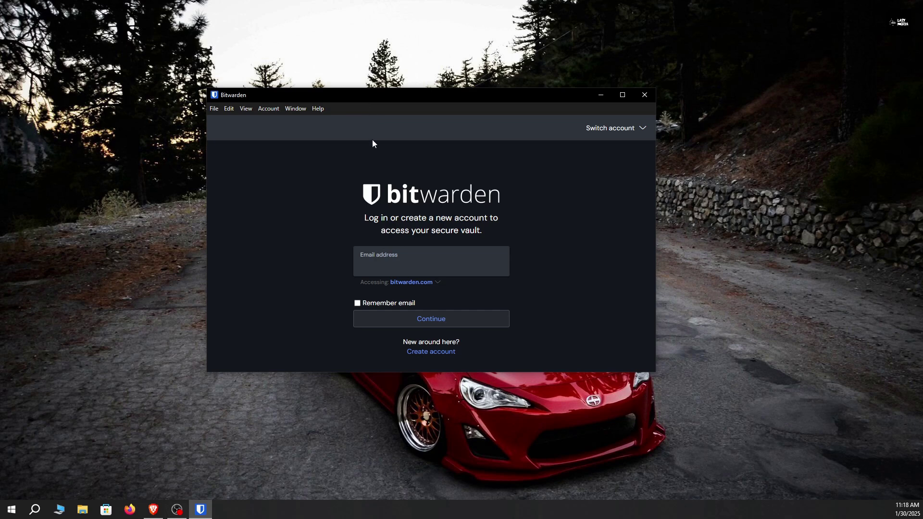
{"action": "mouse_move", "coordinate": [339, 96]}
{"action": "left_mouse_down"}
{"action": "mouse_move", "coordinate": [363, 103]}
{"action": "mouse_move", "coordinate": [346, 80]}
{"action": "left_mouse_up"}
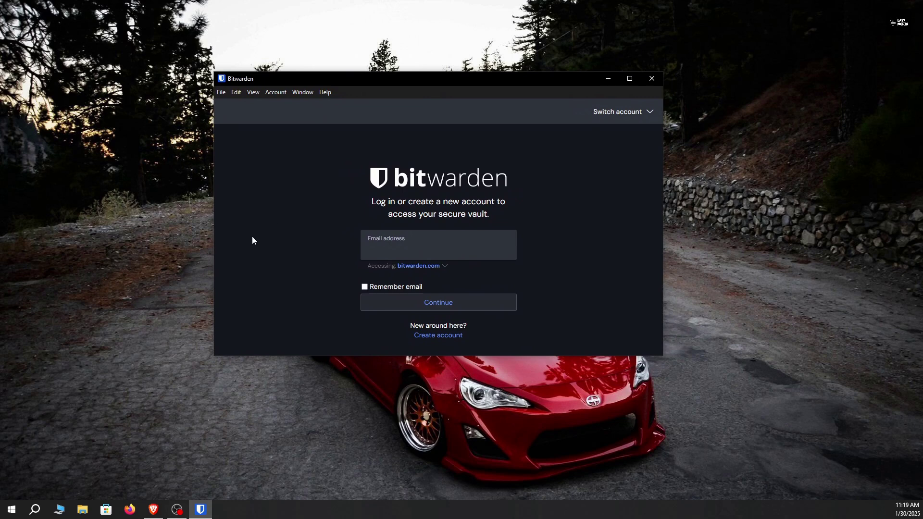
{"action": "left_click", "coordinate": [434, 265]}
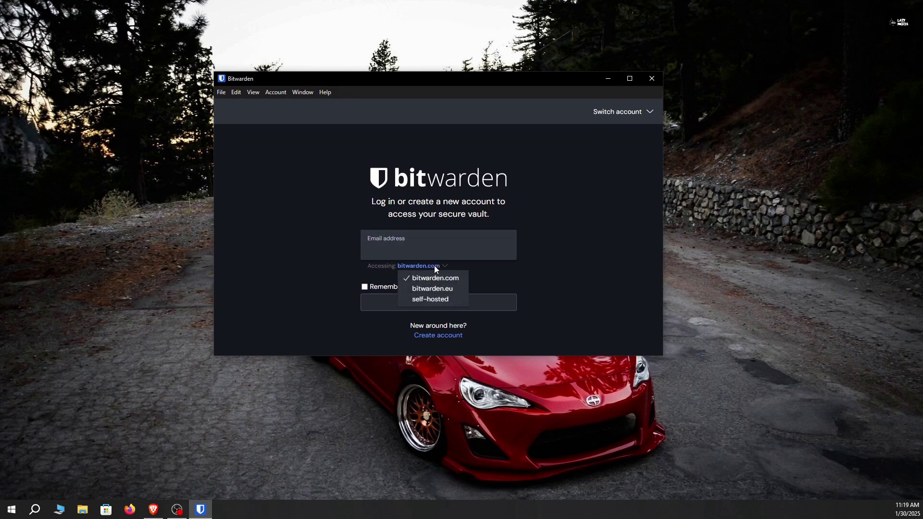
{"action": "left_click", "coordinate": [422, 300]}
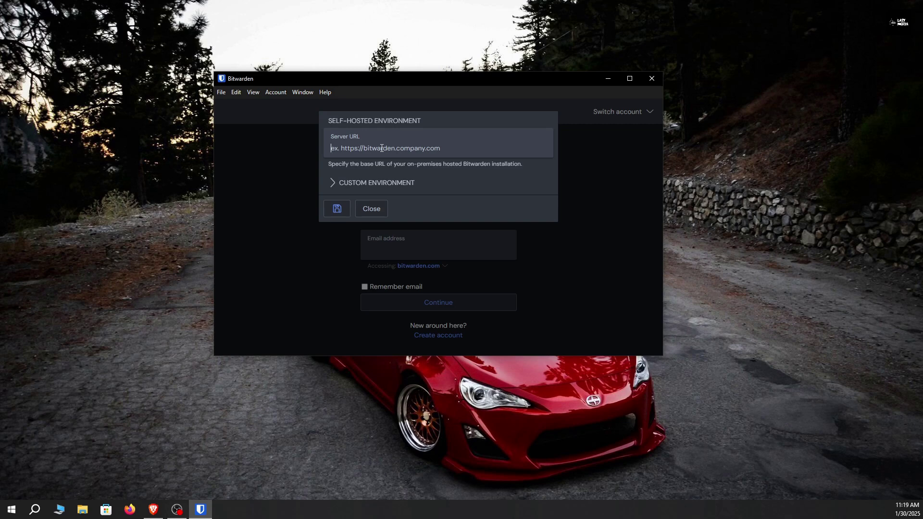
{"action": "type", "text": "https://vault.lazymedia.media"}
{"action": "left_click", "coordinate": [338, 210]}
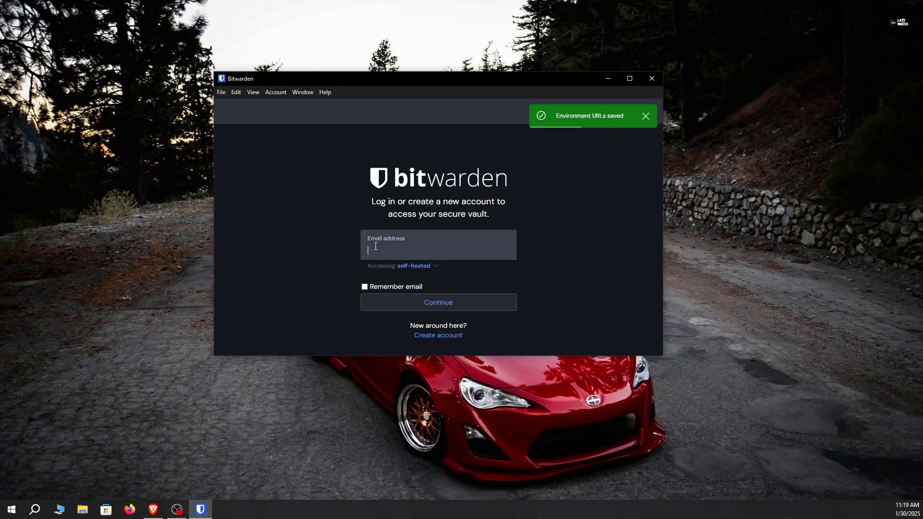
Enable Remember email on the login screen and switch to the already unlocked account's vault.
{"action": "left_click", "coordinate": [444, 255]}
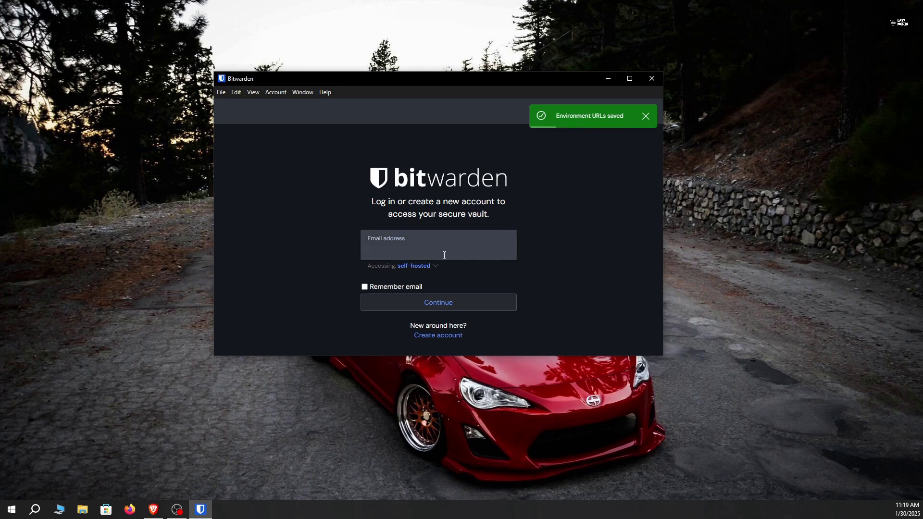
{"action": "left_click", "coordinate": [365, 287]}
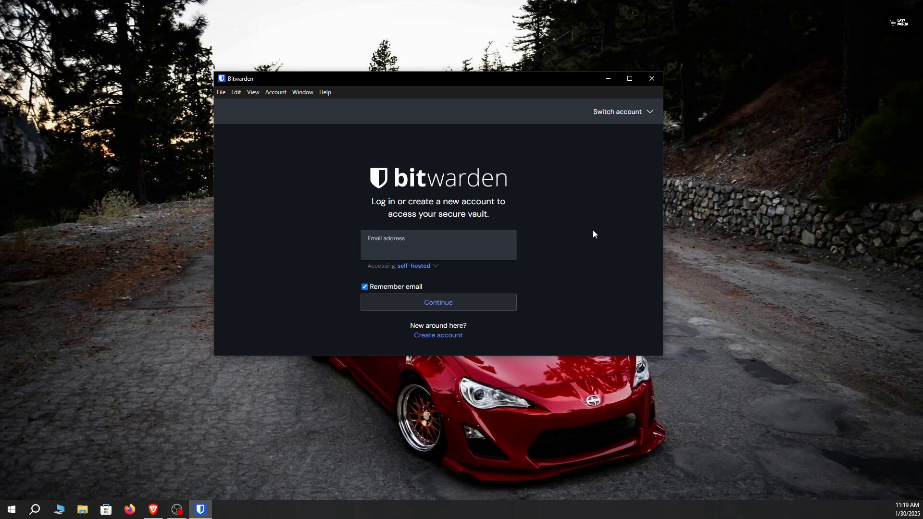
{"action": "left_click", "coordinate": [640, 114]}
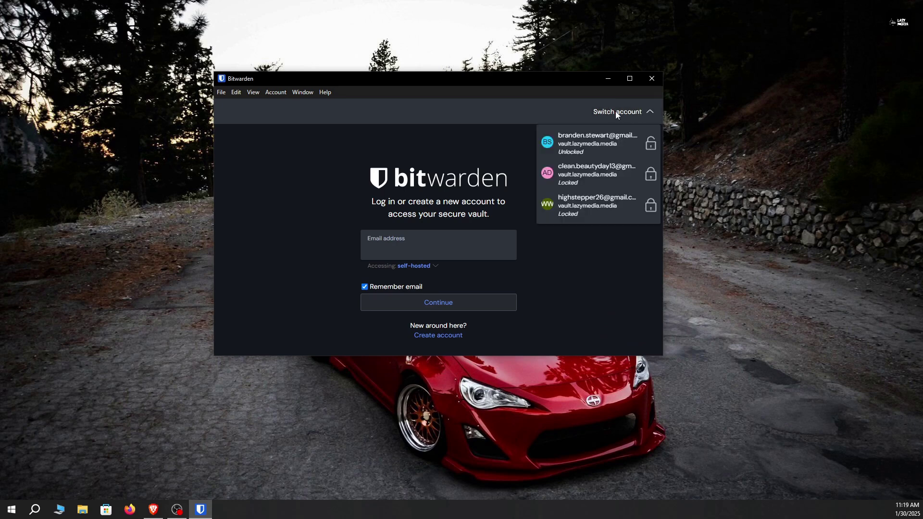
{"action": "left_click", "coordinate": [605, 142]}
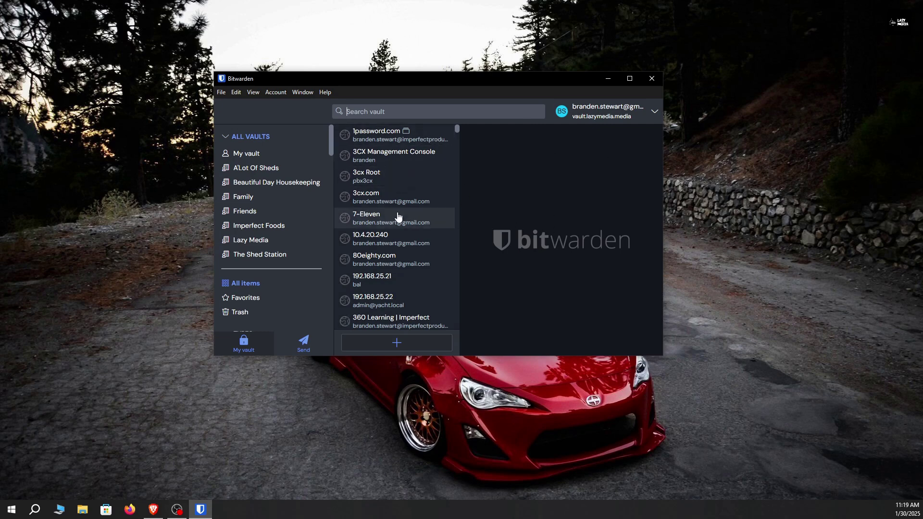
{"action": "scroll", "coordinate": [394, 239], "scroll_direction": "down", "scroll_amount": 10}
{"action": "scroll", "coordinate": [396, 239], "scroll_direction": "up", "scroll_amount": 9}
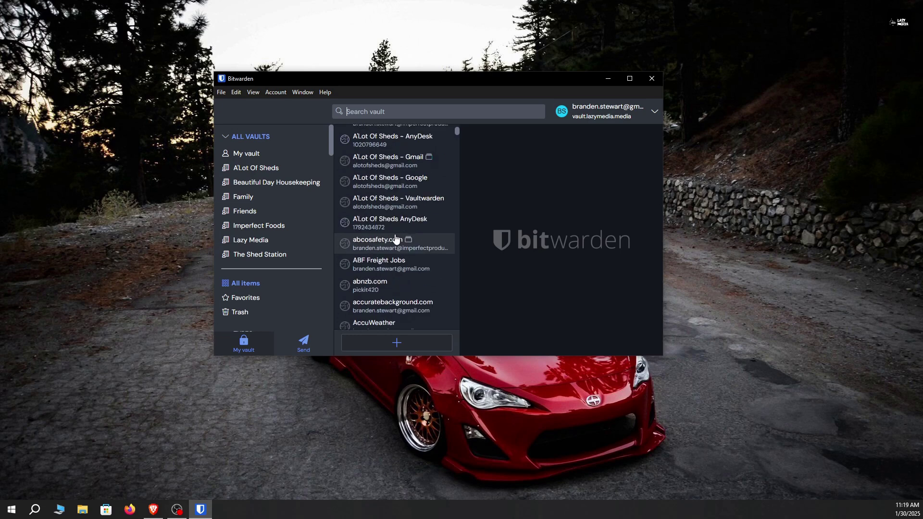
{"action": "scroll", "coordinate": [396, 239], "scroll_direction": "down", "scroll_amount": 4}
{"action": "scroll", "coordinate": [396, 239], "scroll_direction": "up", "scroll_amount": 5}
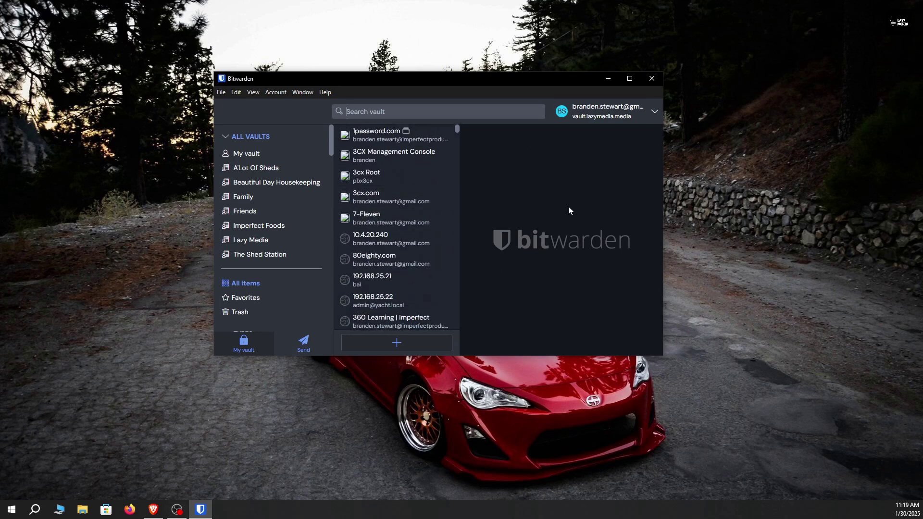
Open the account's app settings and examine the security options for vault timeout, PIN and Windows Hello unlocking.
{"action": "left_click", "coordinate": [220, 92]}
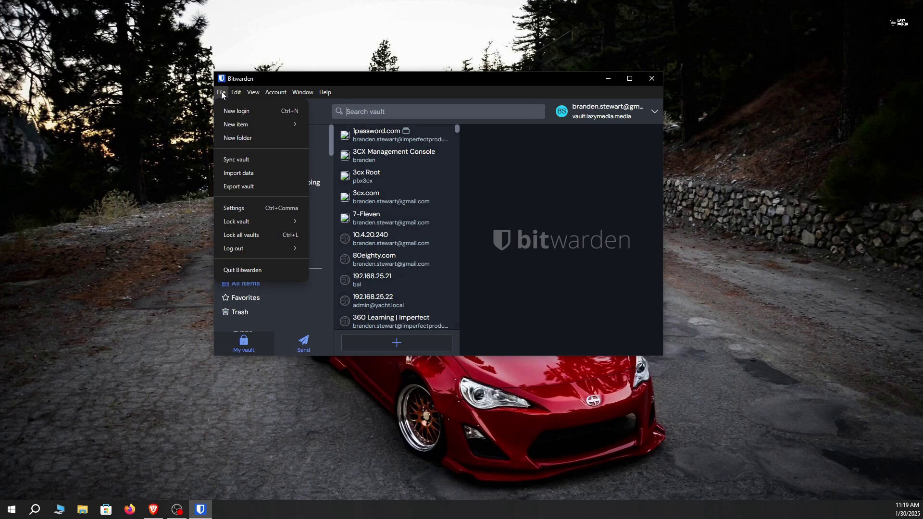
{"action": "left_click", "coordinate": [295, 79]}
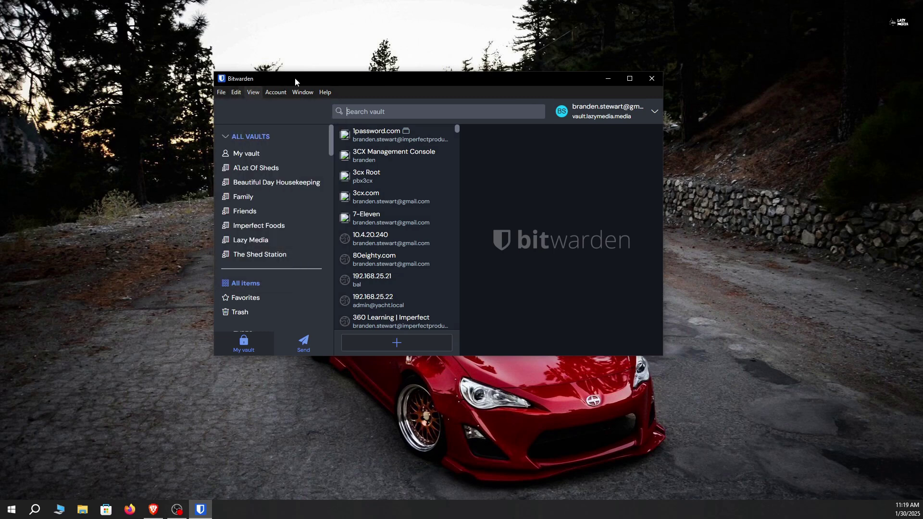
{"action": "left_click", "coordinate": [222, 94]}
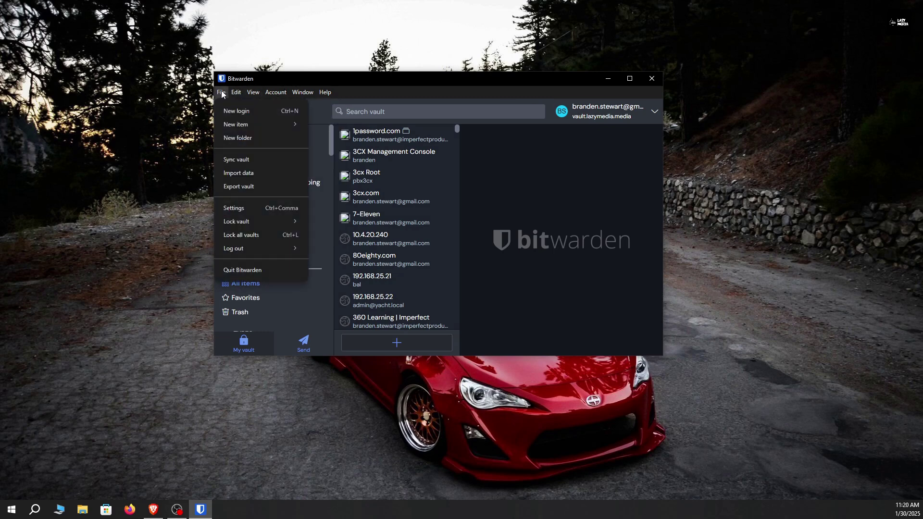
{"action": "left_click", "coordinate": [279, 207]}
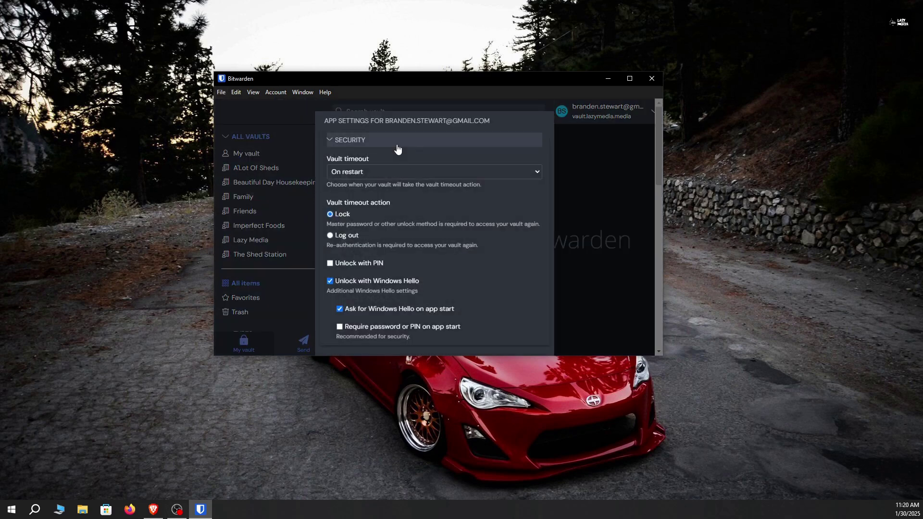
{"action": "scroll", "coordinate": [421, 181], "scroll_direction": "down", "scroll_amount": 1}
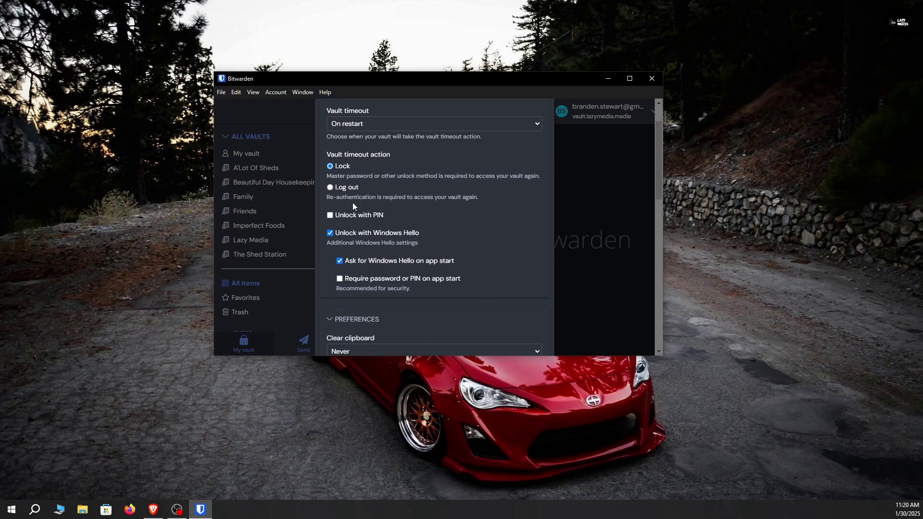
{"action": "left_click", "coordinate": [350, 235]}
{"action": "left_click", "coordinate": [356, 234]}
{"action": "left_click", "coordinate": [380, 262]}
Review the preferences and all-accounts app settings, including tray behaviour and browser integration, and close the settings.
{"action": "scroll", "coordinate": [401, 256], "scroll_direction": "down", "scroll_amount": 6}
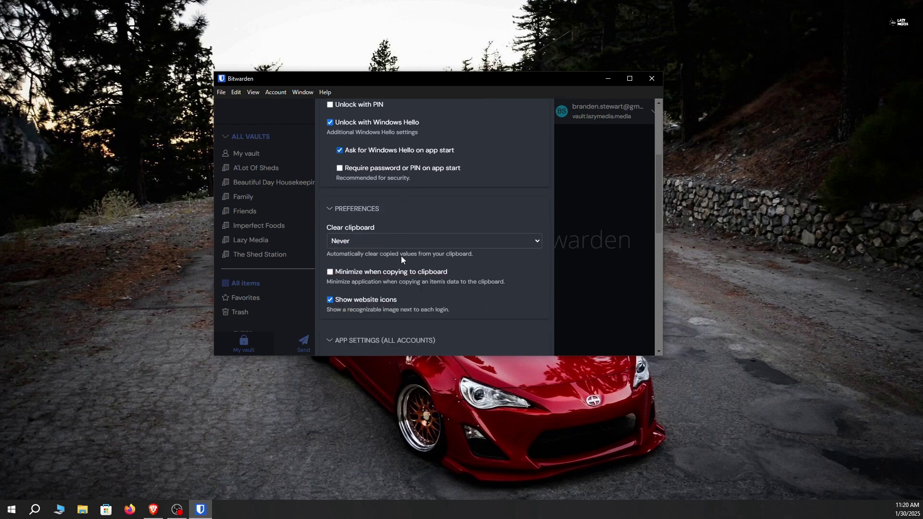
{"action": "scroll", "coordinate": [404, 258], "scroll_direction": "down", "scroll_amount": 2}
{"action": "scroll", "coordinate": [443, 194], "scroll_direction": "up", "scroll_amount": 2}
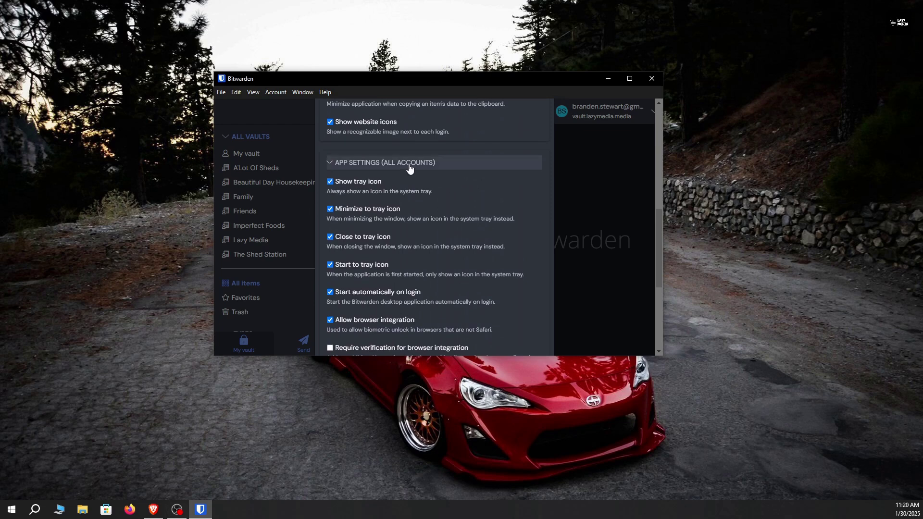
{"action": "scroll", "coordinate": [385, 162], "scroll_direction": "down", "scroll_amount": 2}
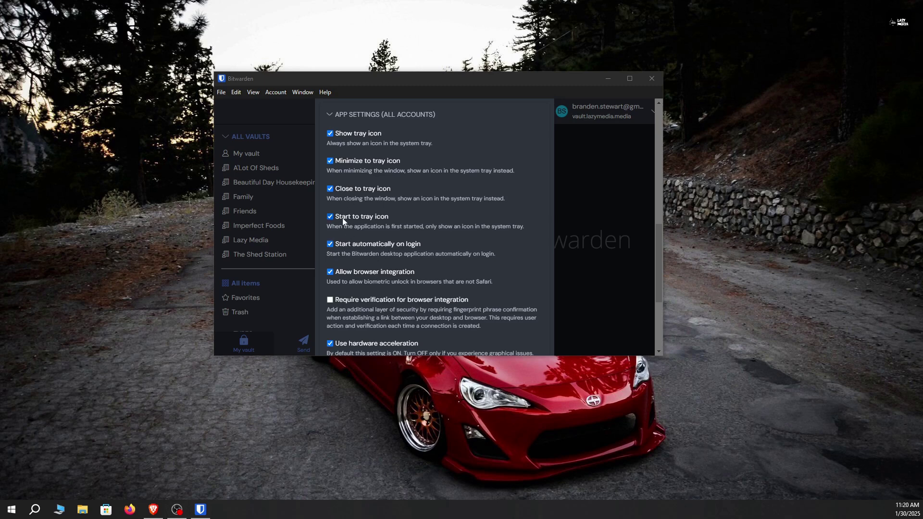
{"action": "left_click", "coordinate": [344, 267]}
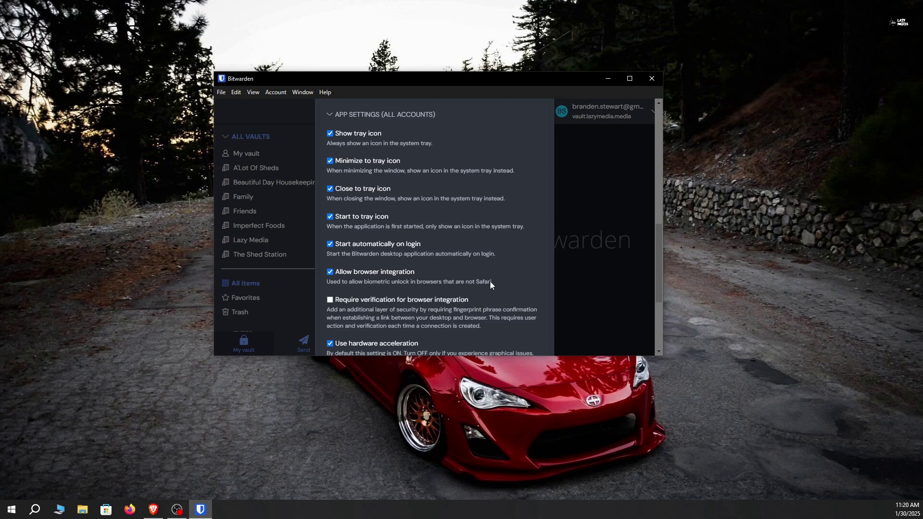
{"action": "scroll", "coordinate": [429, 253], "scroll_direction": "down", "scroll_amount": 3}
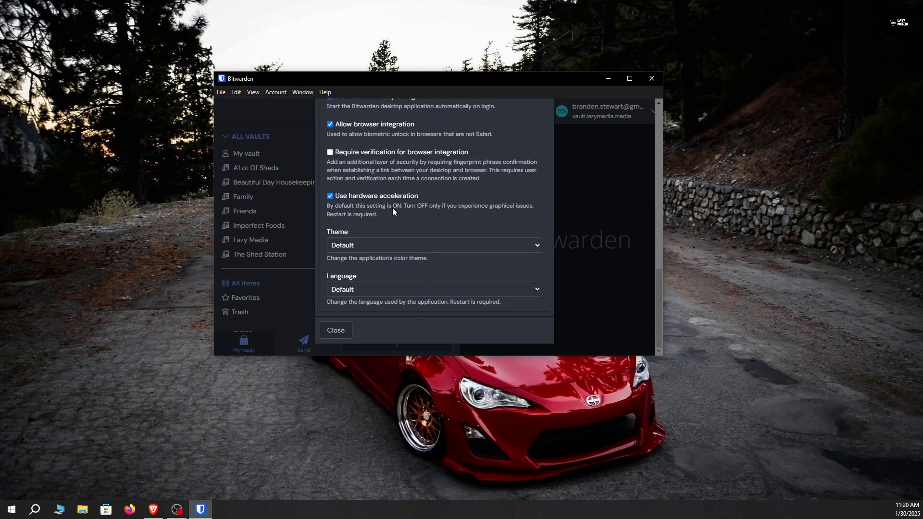
{"action": "left_click", "coordinate": [335, 332]}
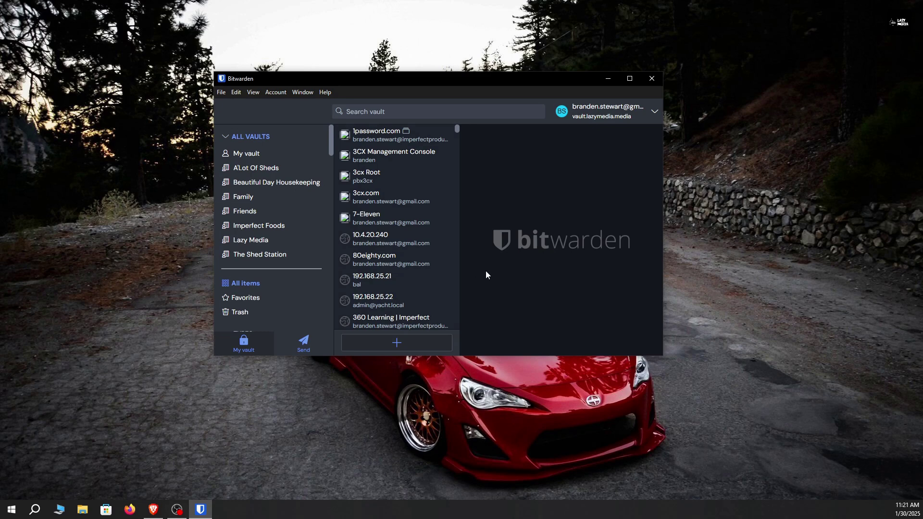
Switch to Brave and open the store page of the Bitwarden extension for Brave from the Bitwarden download page.
{"action": "left_click", "coordinate": [153, 510]}
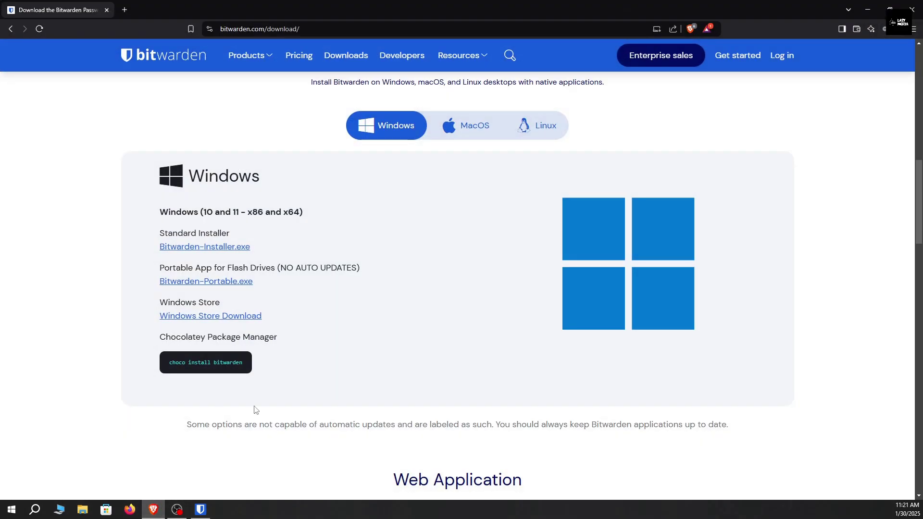
{"action": "scroll", "coordinate": [332, 202], "scroll_direction": "up", "scroll_amount": 7}
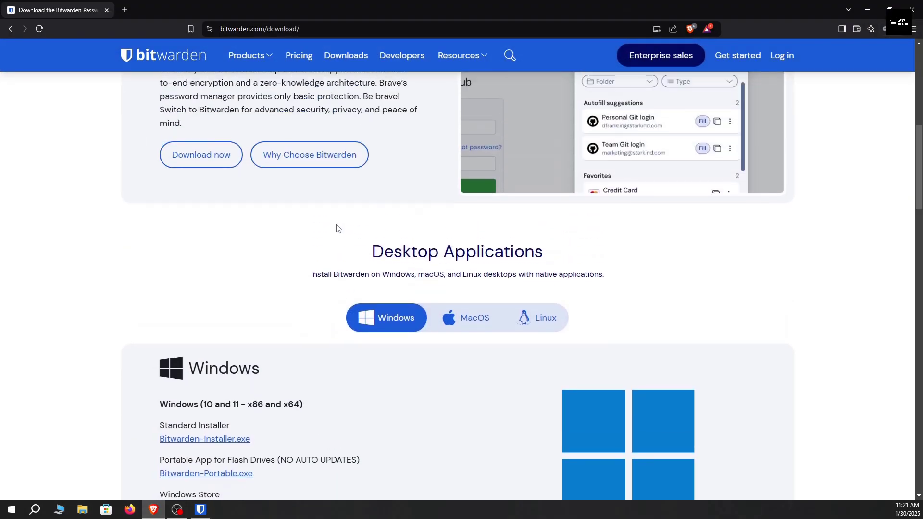
{"action": "scroll", "coordinate": [335, 247], "scroll_direction": "up", "scroll_amount": 3}
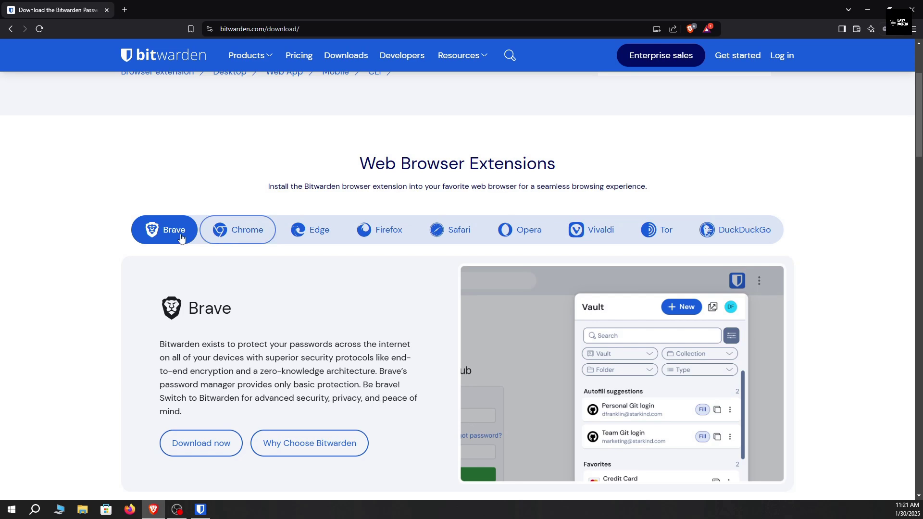
{"action": "scroll", "coordinate": [166, 235], "scroll_direction": "down", "scroll_amount": 1}
{"action": "scroll", "coordinate": [166, 234], "scroll_direction": "down", "scroll_amount": 3}
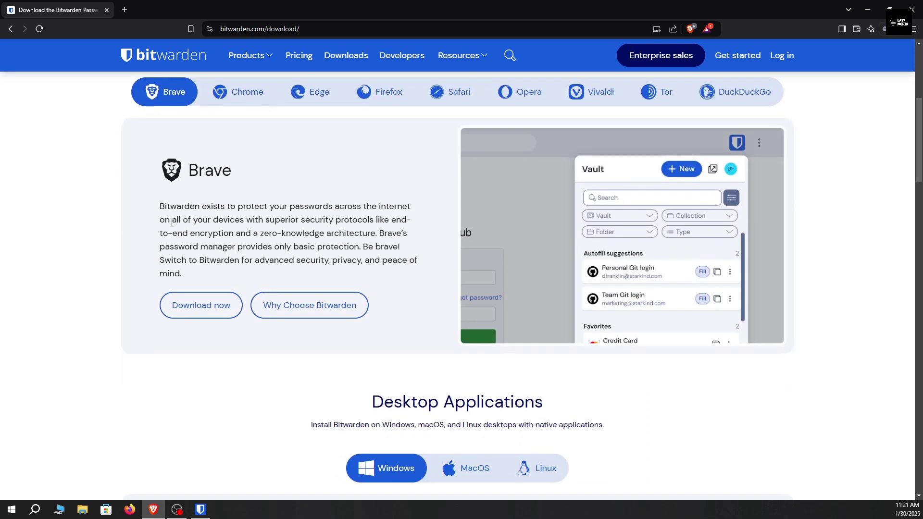
{"action": "left_click", "coordinate": [191, 303]}
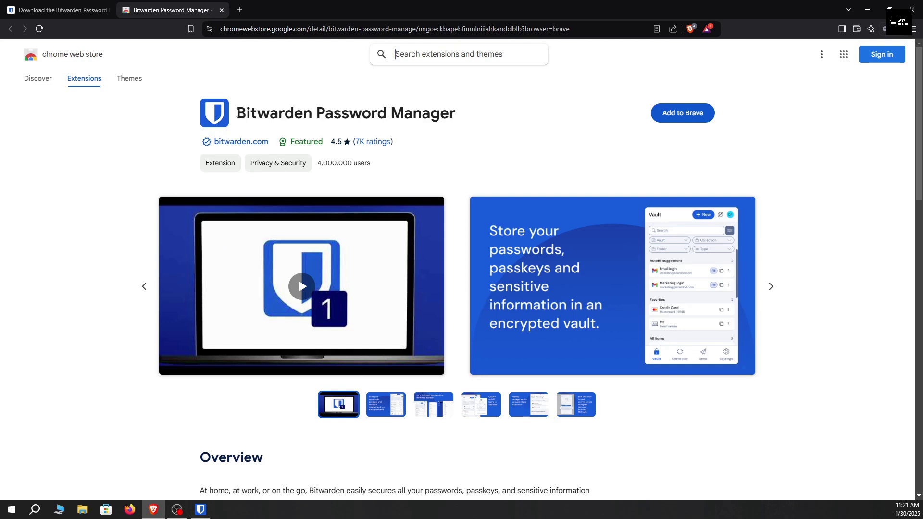
Add the Bitwarden Password Manager extension to Brave and close the getting-started page.
{"action": "left_click_drag", "start_coordinate": [238, 112], "coordinate": [498, 107]}
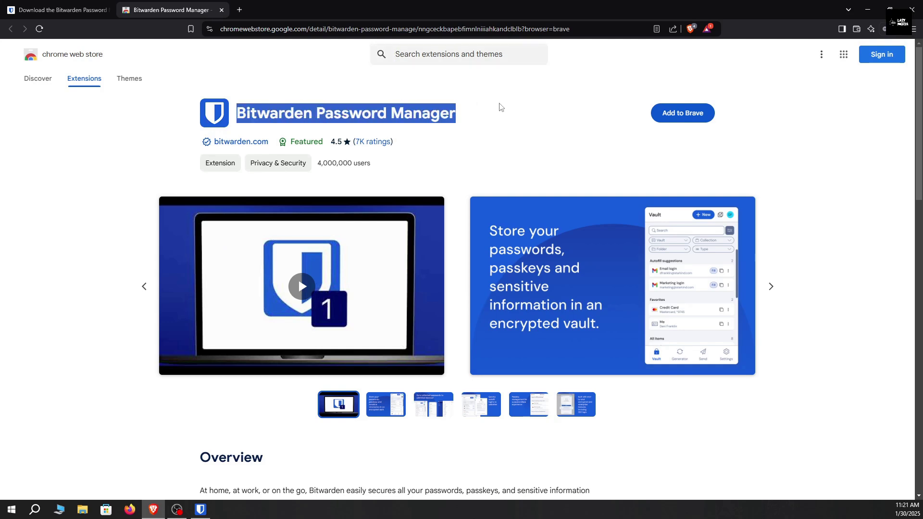
{"action": "left_click", "coordinate": [560, 132]}
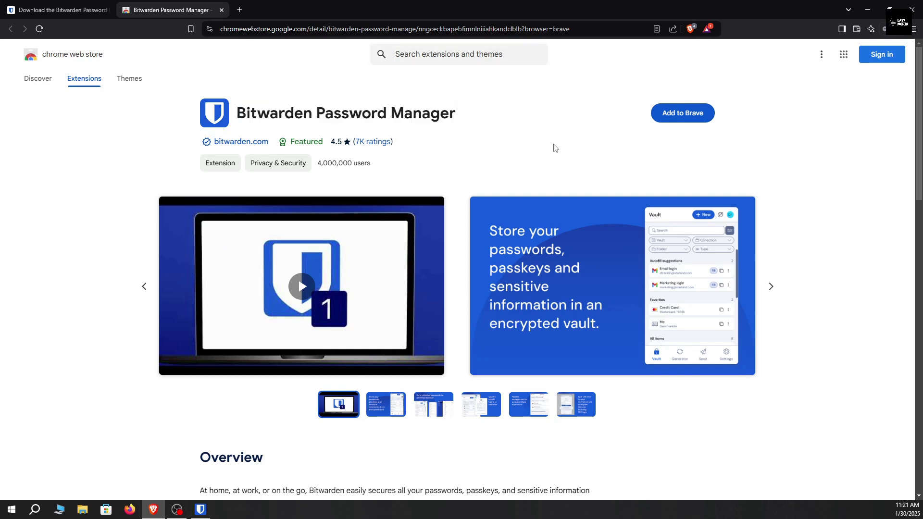
{"action": "left_click", "coordinate": [657, 114]}
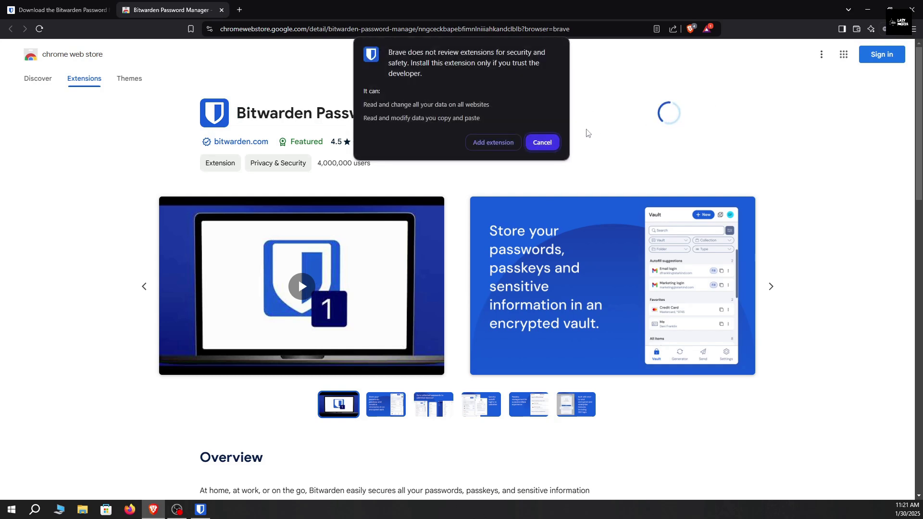
{"action": "left_click", "coordinate": [484, 142]}
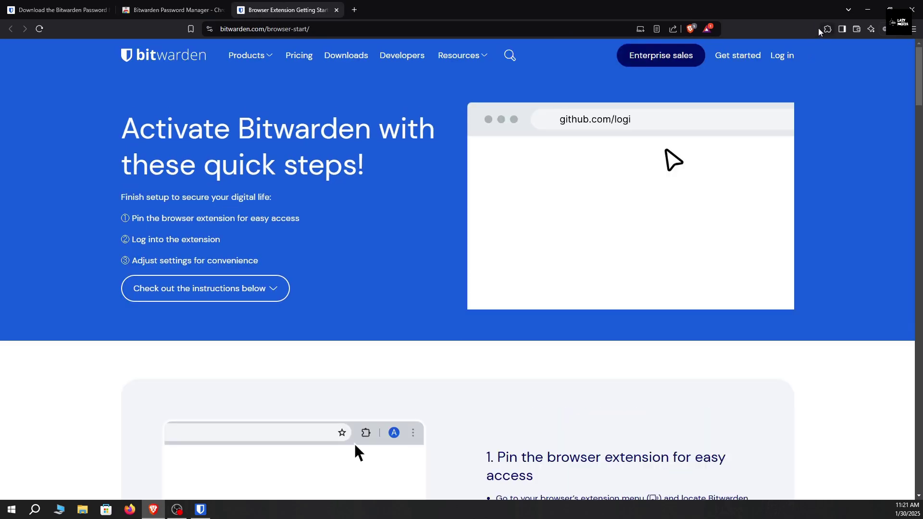
{"action": "left_click", "coordinate": [337, 9]}
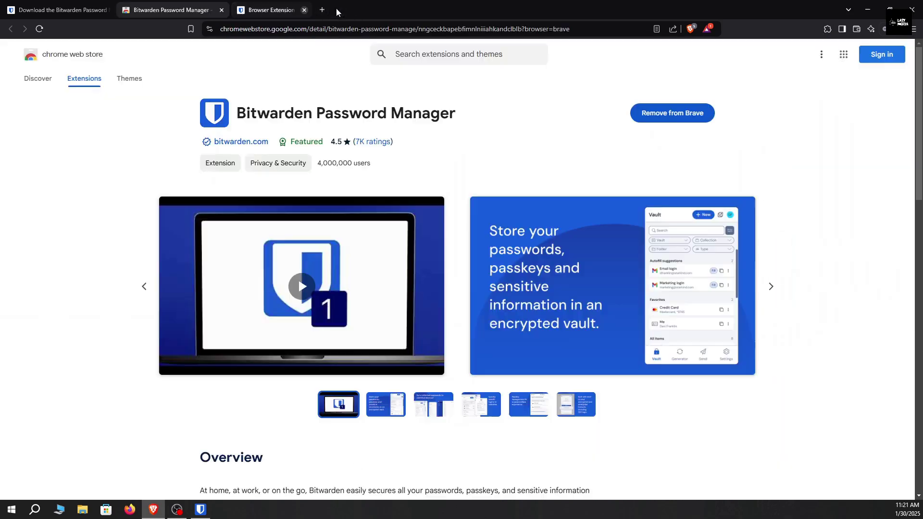
Pin the Bitwarden Password Manager extension in Brave and open its login screen.
{"action": "left_click", "coordinate": [827, 29]}
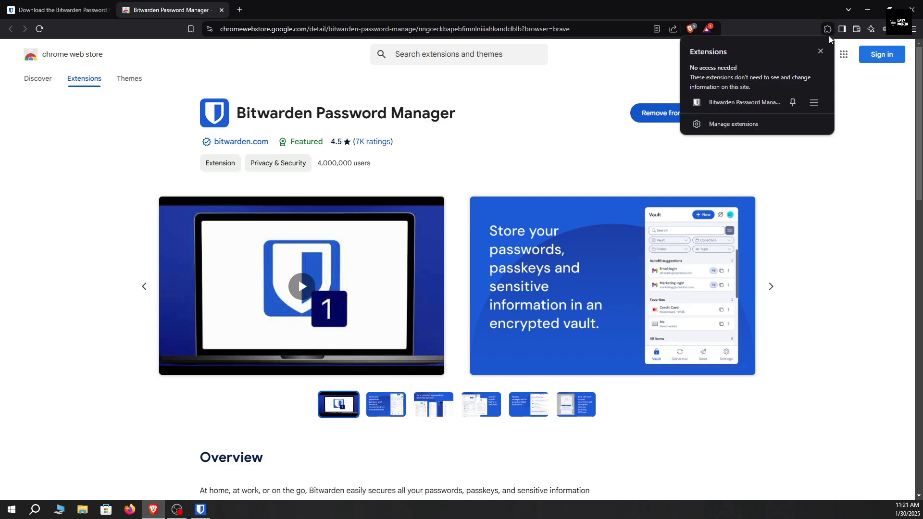
{"action": "left_click", "coordinate": [790, 105]}
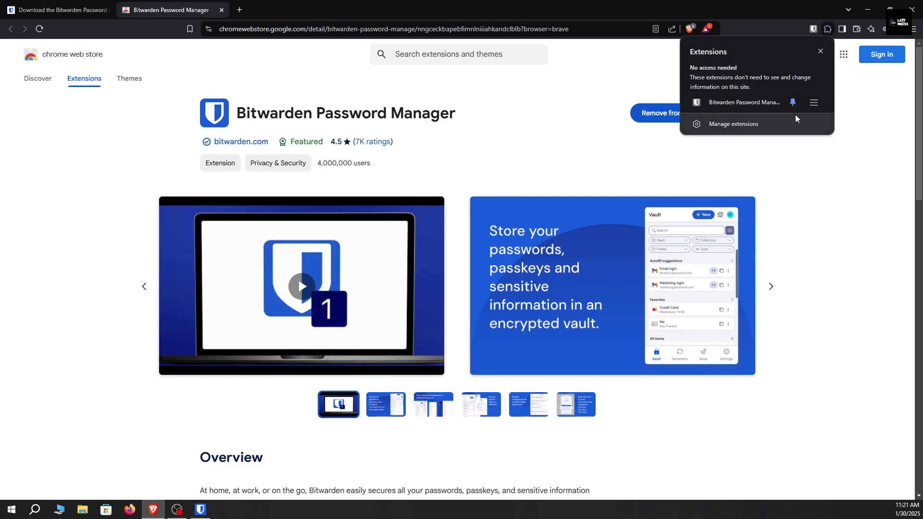
{"action": "left_click", "coordinate": [814, 29]}
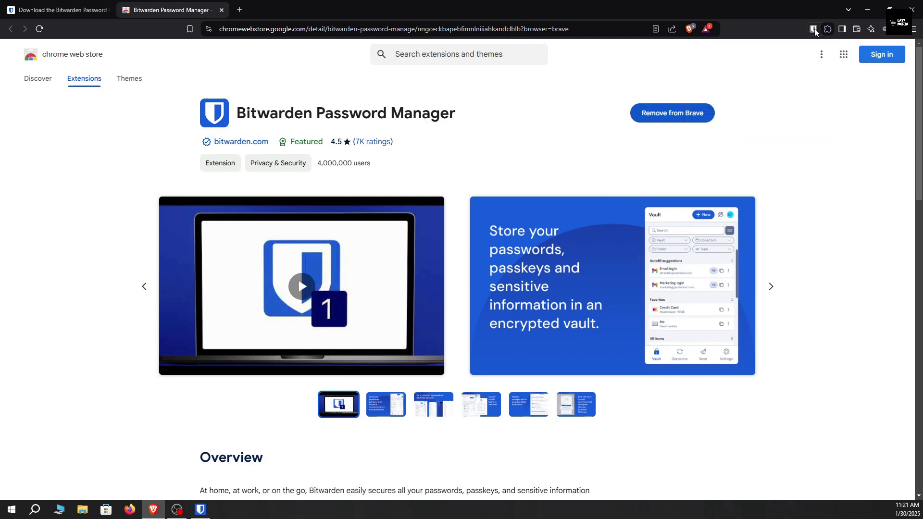
{"action": "left_click", "coordinate": [813, 29]}
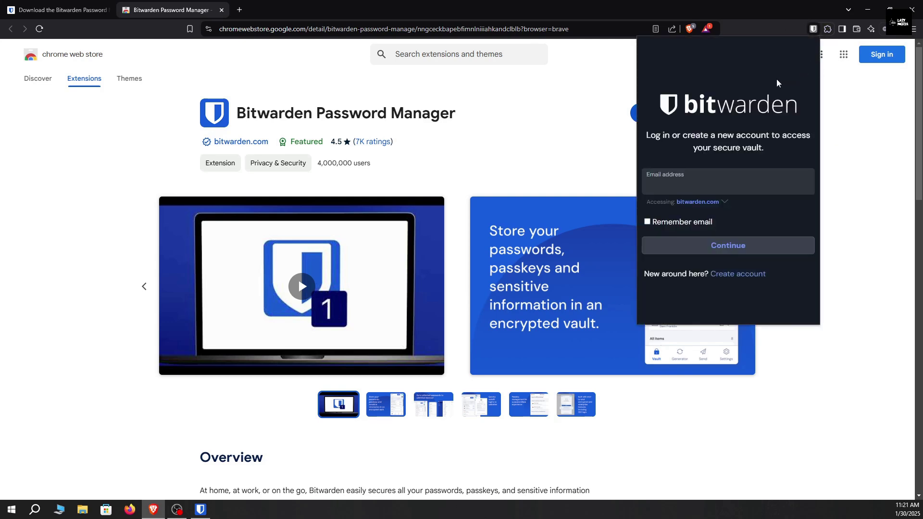
{"action": "left_click", "coordinate": [711, 184]}
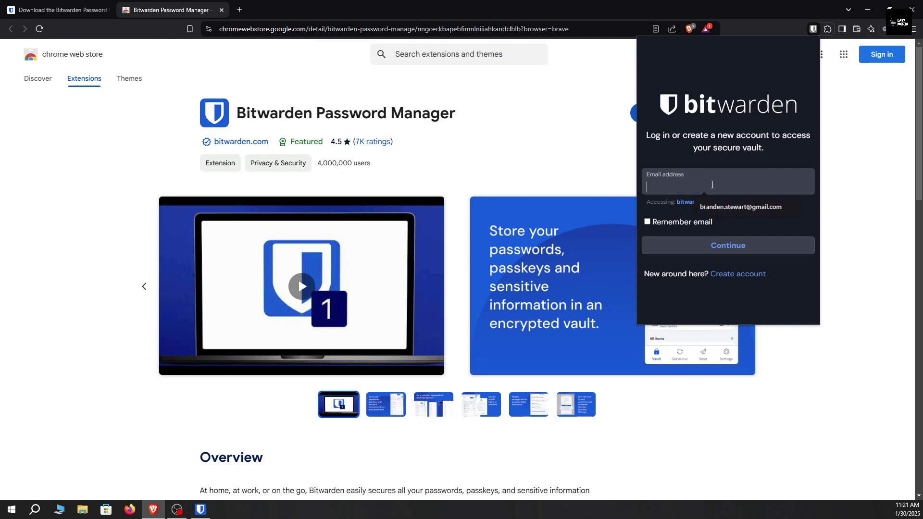
{"action": "left_click", "coordinate": [767, 232]}
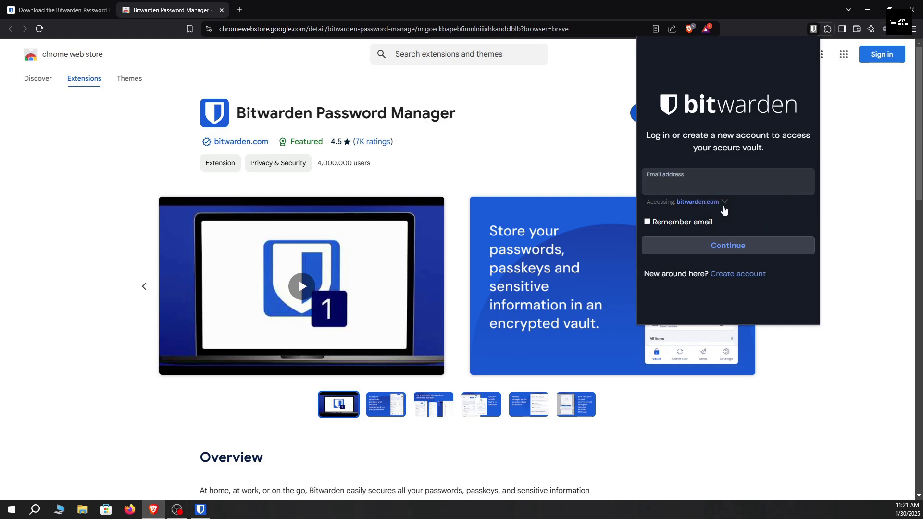
{"action": "left_click", "coordinate": [690, 203]}
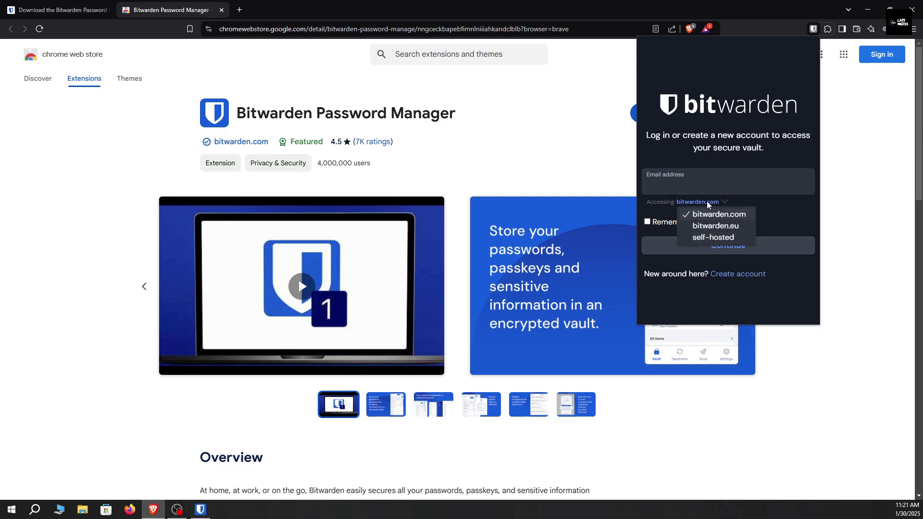
{"action": "left_click", "coordinate": [713, 237]}
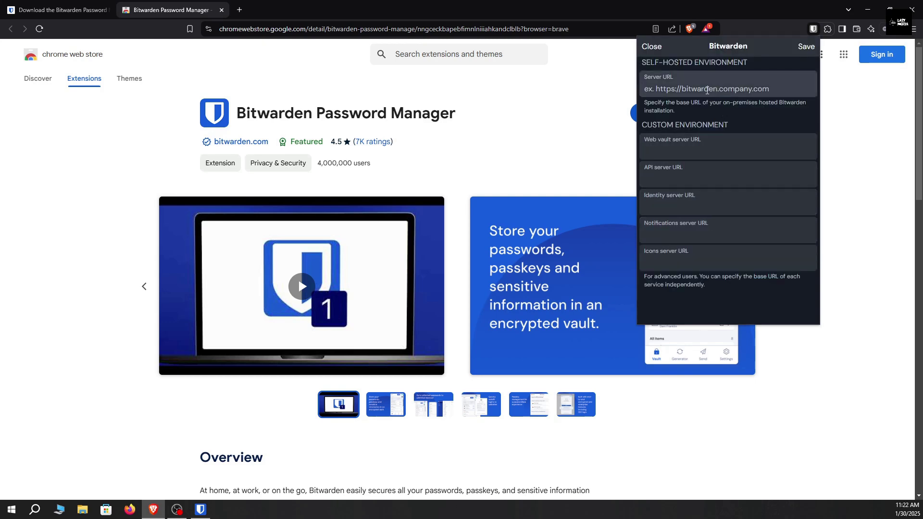
{"action": "left_click", "coordinate": [697, 87]}
{"action": "type", "text": "https:/"}
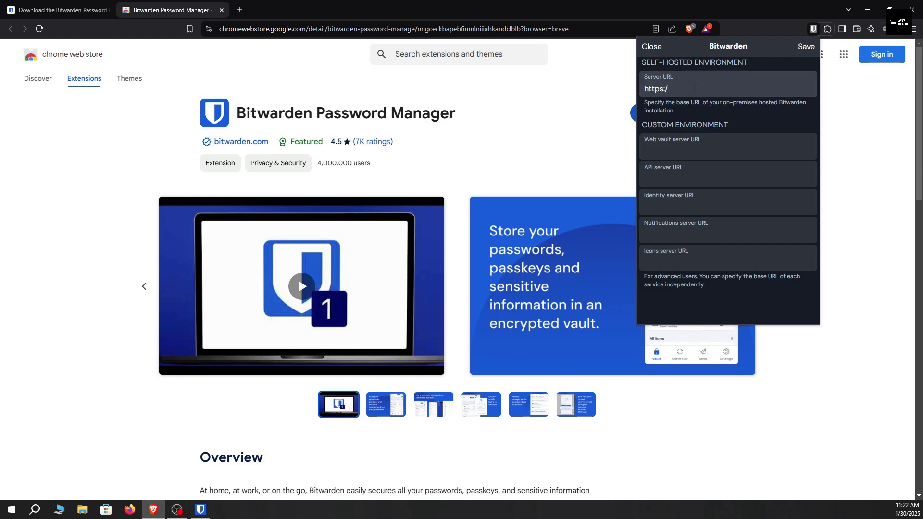
{"action": "type", "text": "/vault.lazymedia.media"}
{"action": "left_click", "coordinate": [803, 46]}
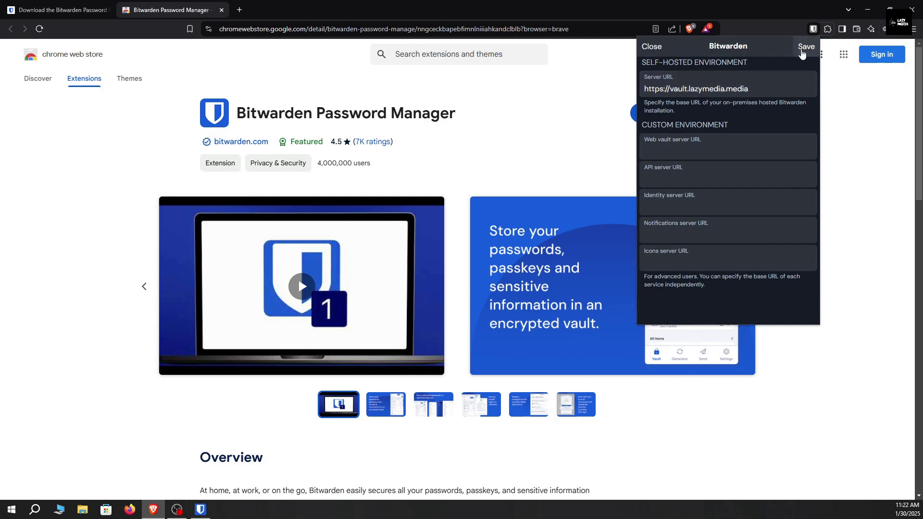
{"action": "left_click", "coordinate": [652, 47]}
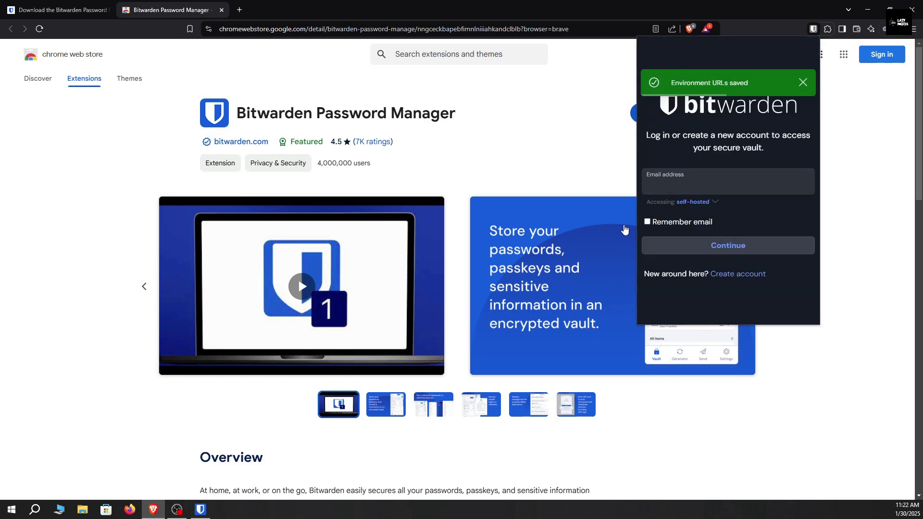
Enable Remember email on the extension's login screen and reopen the extension.
{"action": "left_click", "coordinate": [647, 222]}
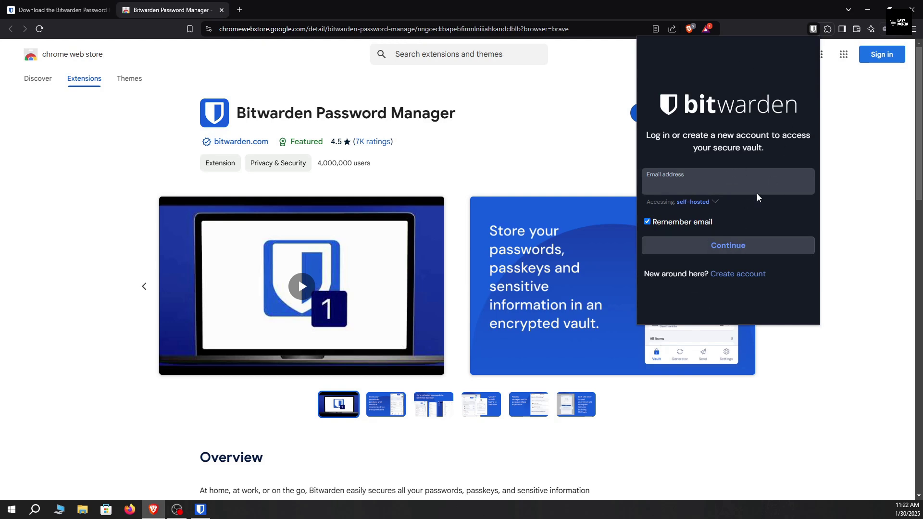
{"action": "left_click", "coordinate": [812, 29]}
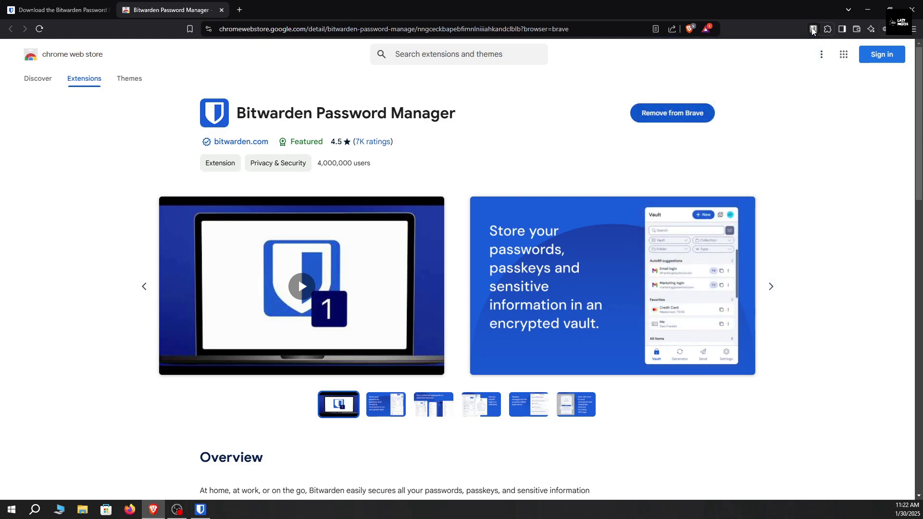
{"action": "left_click", "coordinate": [812, 29]}
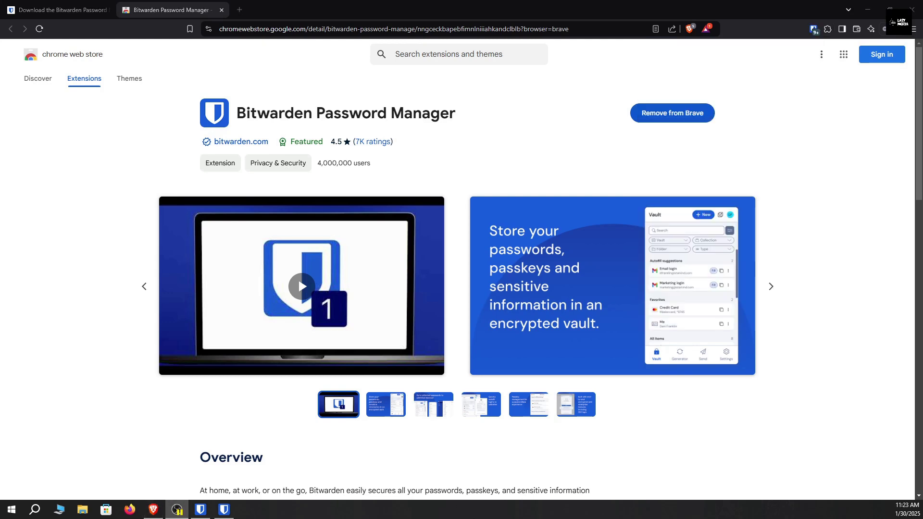
Request Unlock with biometrics in the extension's account security settings and allow it to communicate with cooperating native applications.
{"action": "left_click", "coordinate": [814, 28]}
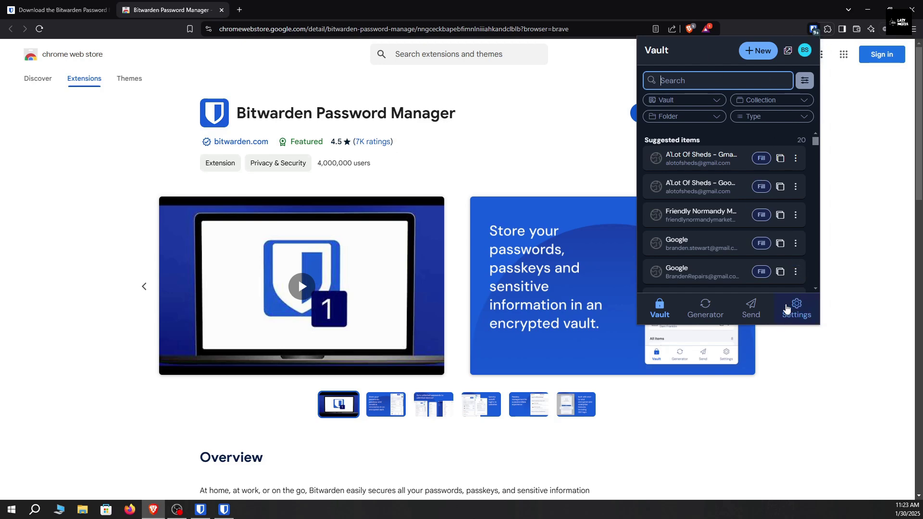
{"action": "left_click", "coordinate": [813, 30]}
{"action": "left_click", "coordinate": [813, 30]}
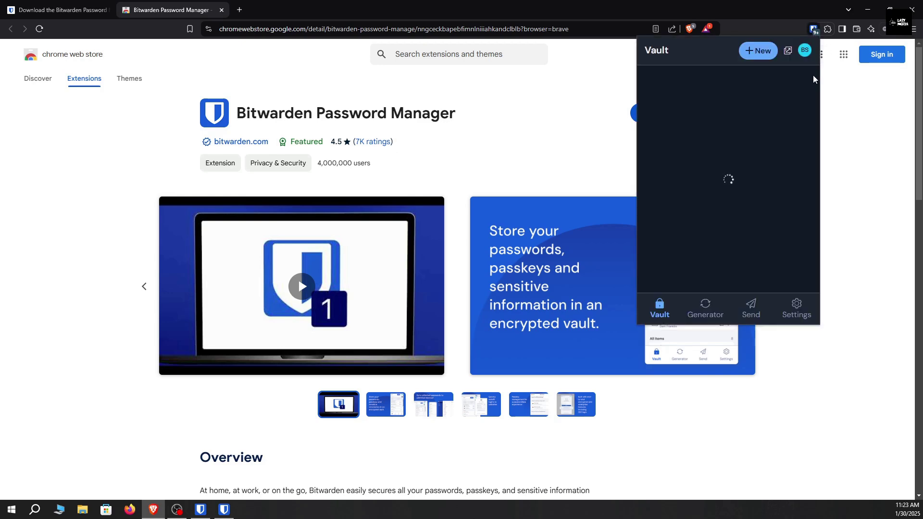
{"action": "left_click", "coordinate": [796, 309]}
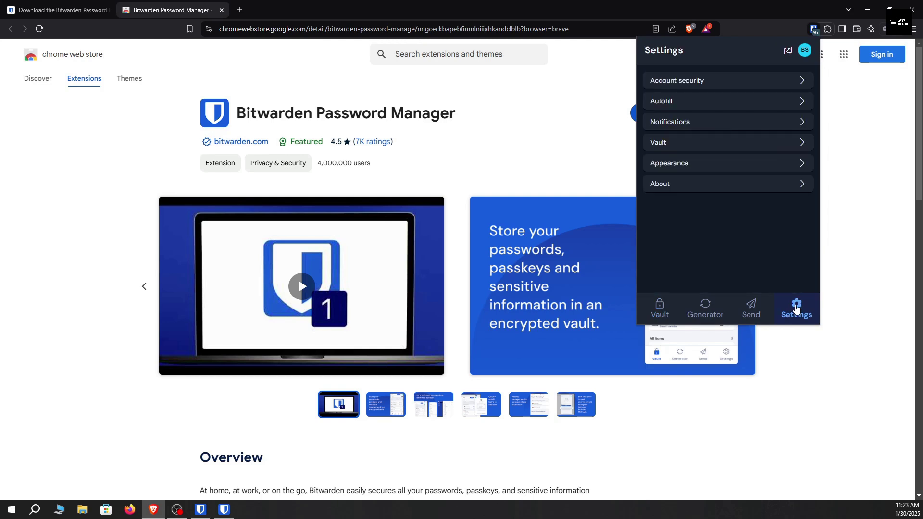
{"action": "left_click", "coordinate": [702, 83]}
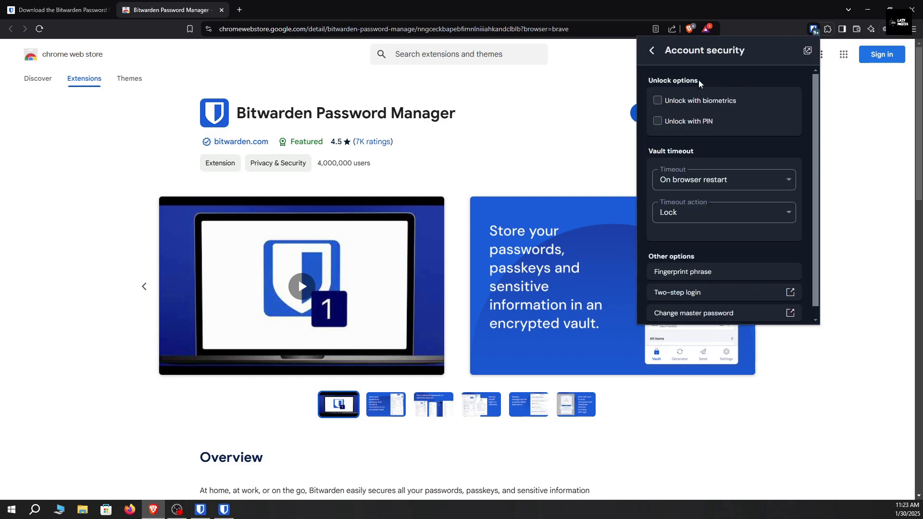
{"action": "left_click", "coordinate": [658, 102]}
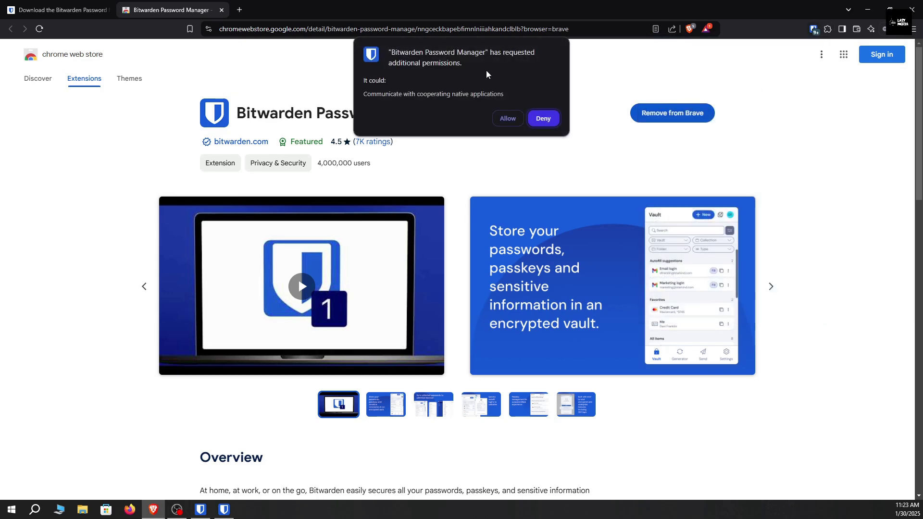
{"action": "left_click", "coordinate": [503, 118]}
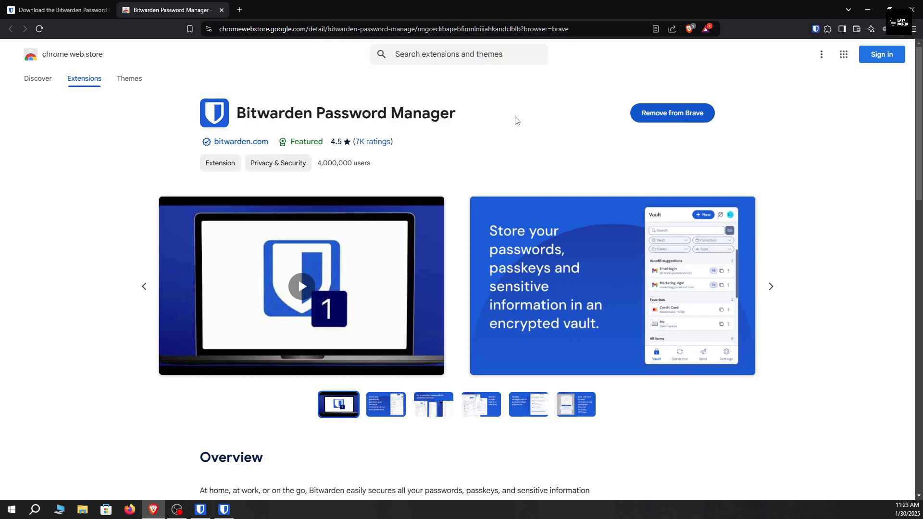
Reopen the Bitwarden extension and unlock its vault with the account's master password.
{"action": "left_click", "coordinate": [813, 30]}
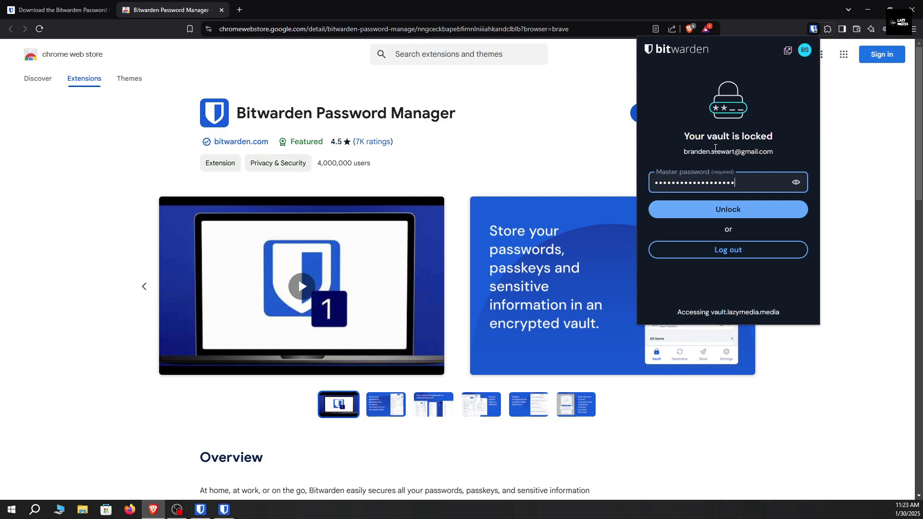
{"action": "key", "text": "Return"}
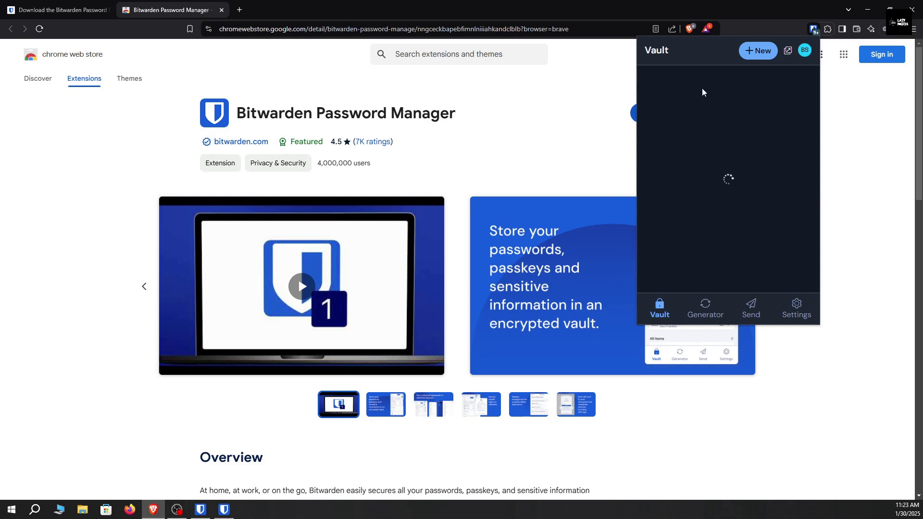
Enable Unlock with biometrics and Ask for biometrics on launch in the extension's account security settings, verifying with the Windows Security fingerprint check.
{"action": "left_click", "coordinate": [796, 308]}
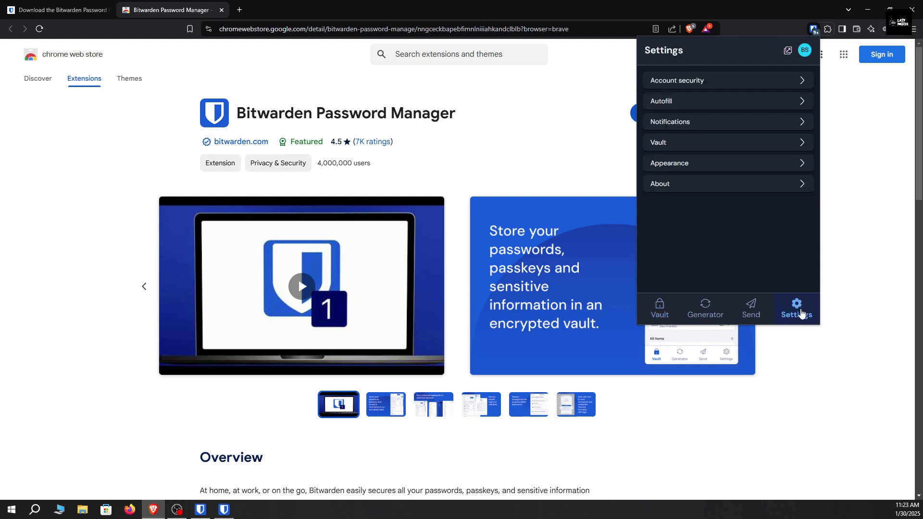
{"action": "left_click", "coordinate": [702, 81]}
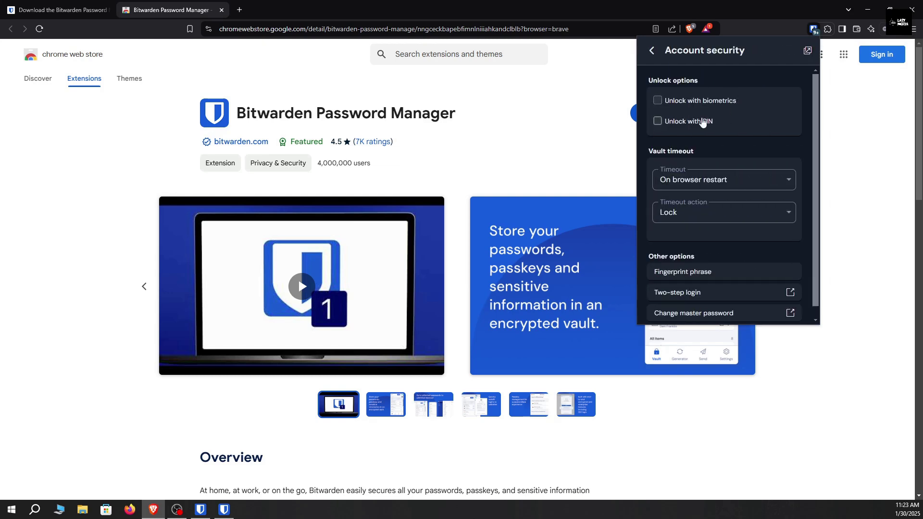
{"action": "left_click", "coordinate": [671, 102]}
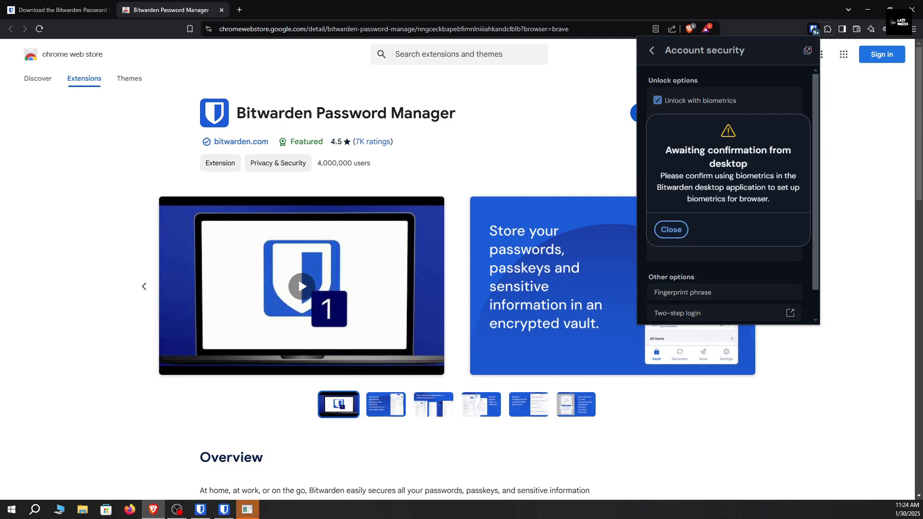
{"action": "left_click_drag", "start_coordinate": [370, 163], "coordinate": [288, 171]}
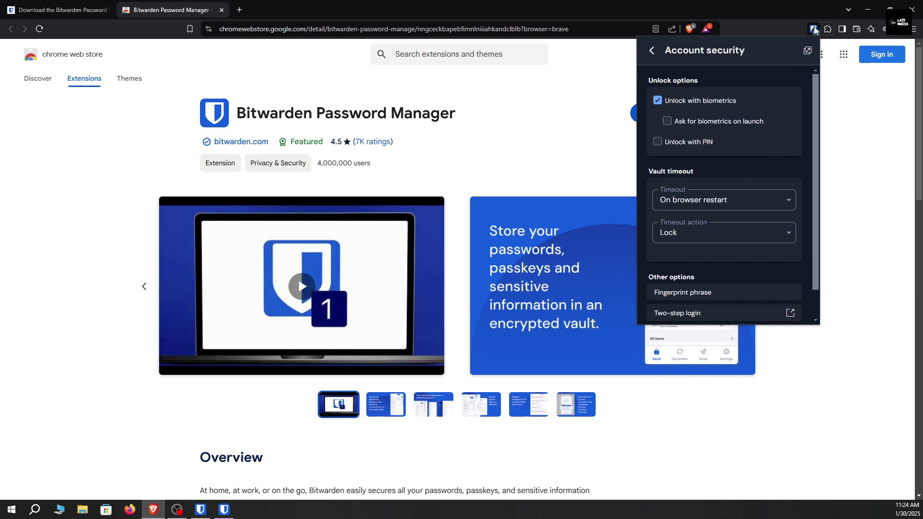
{"action": "left_click", "coordinate": [688, 123]}
{"action": "left_click", "coordinate": [653, 51]}
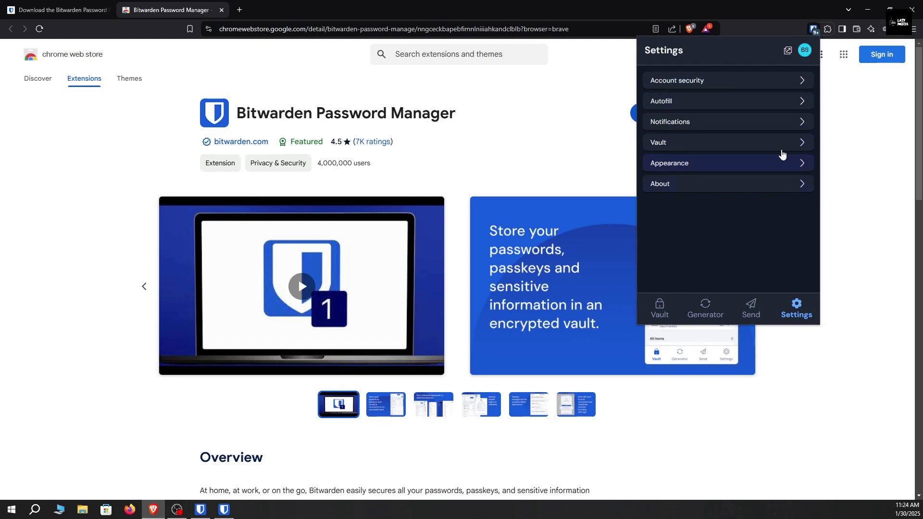
Lock the extension's vault from the account actions, then reopen the extension and unlock it with a fingerprint scan.
{"action": "left_click", "coordinate": [805, 50]}
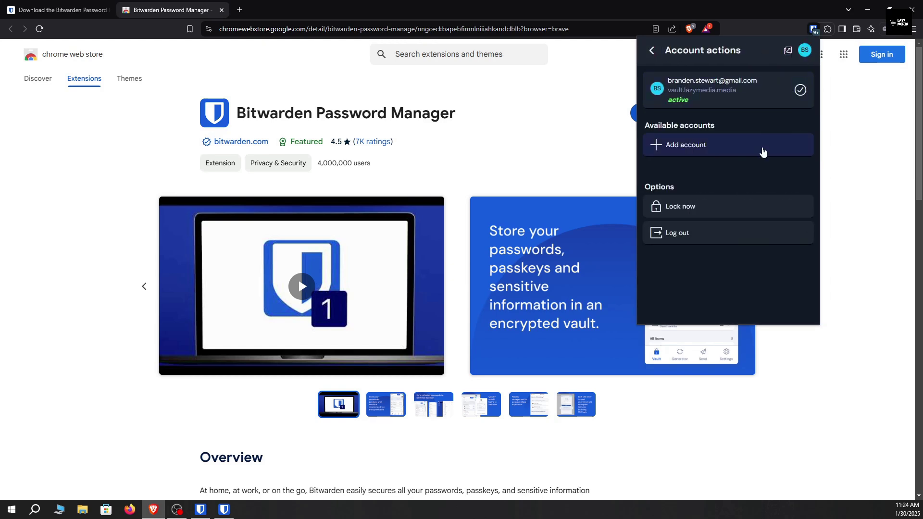
{"action": "left_click", "coordinate": [735, 206]}
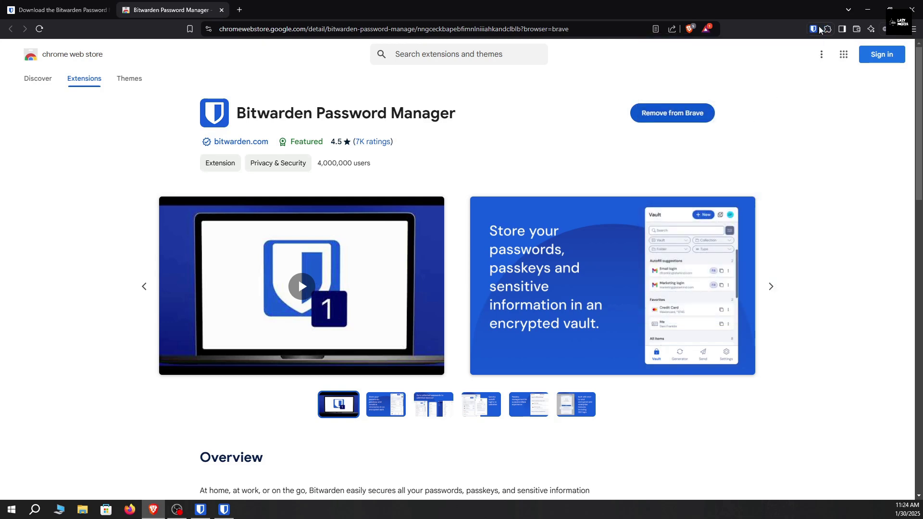
{"action": "left_click", "coordinate": [814, 30]}
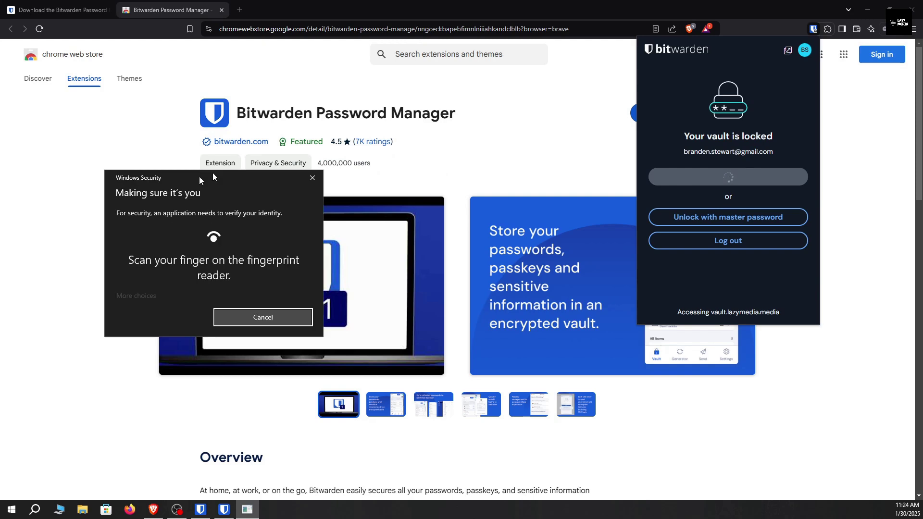
{"action": "left_click_drag", "start_coordinate": [267, 119], "coordinate": [311, 116]}
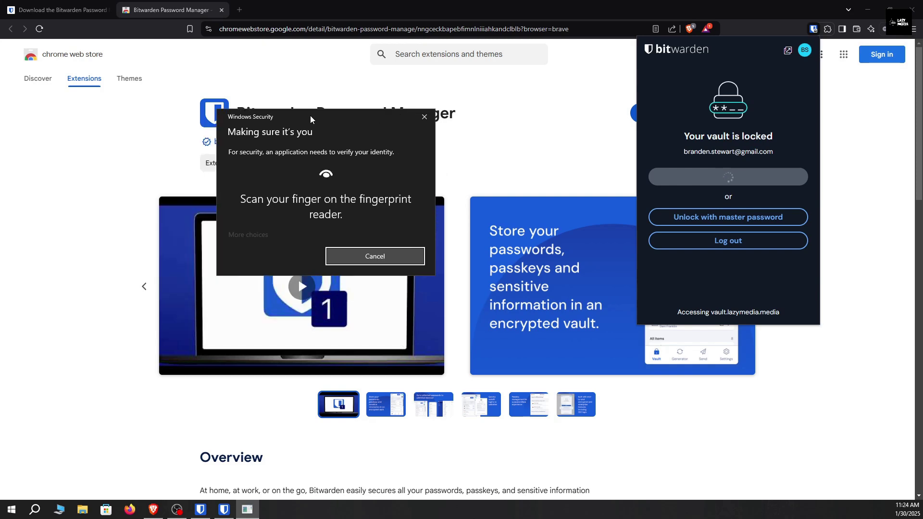
{"action": "left_click", "coordinate": [815, 28]}
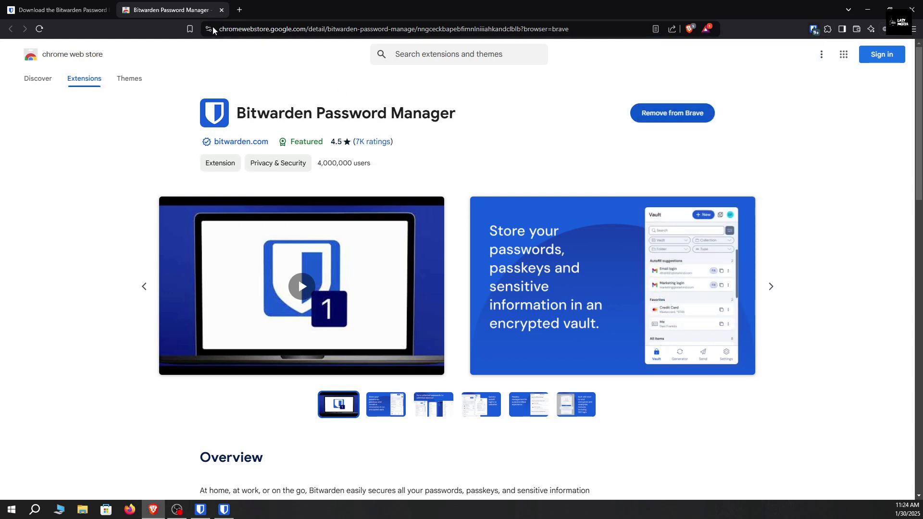
Close the Chrome Web Store and Bitwarden download pages, and close the Bitwarden desktop app's window.
{"action": "left_click", "coordinate": [221, 10]}
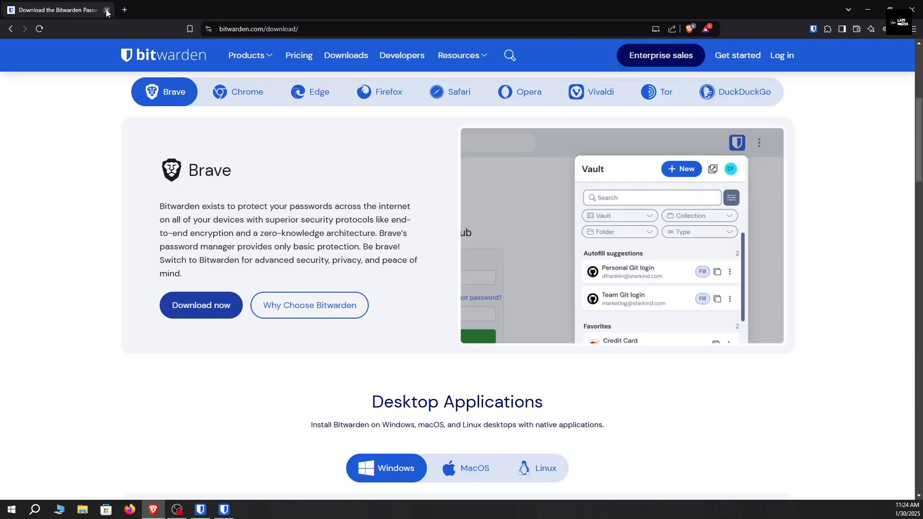
{"action": "left_click", "coordinate": [107, 10]}
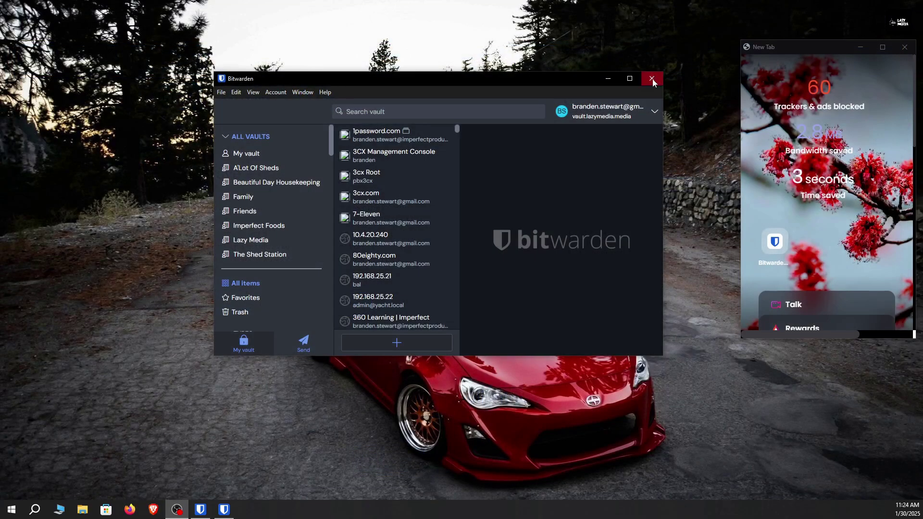
{"action": "left_click", "coordinate": [652, 79]}
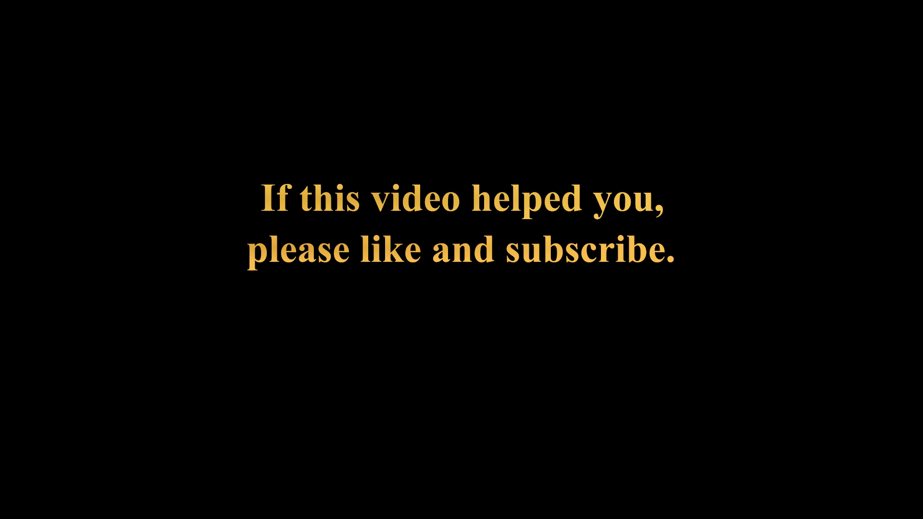